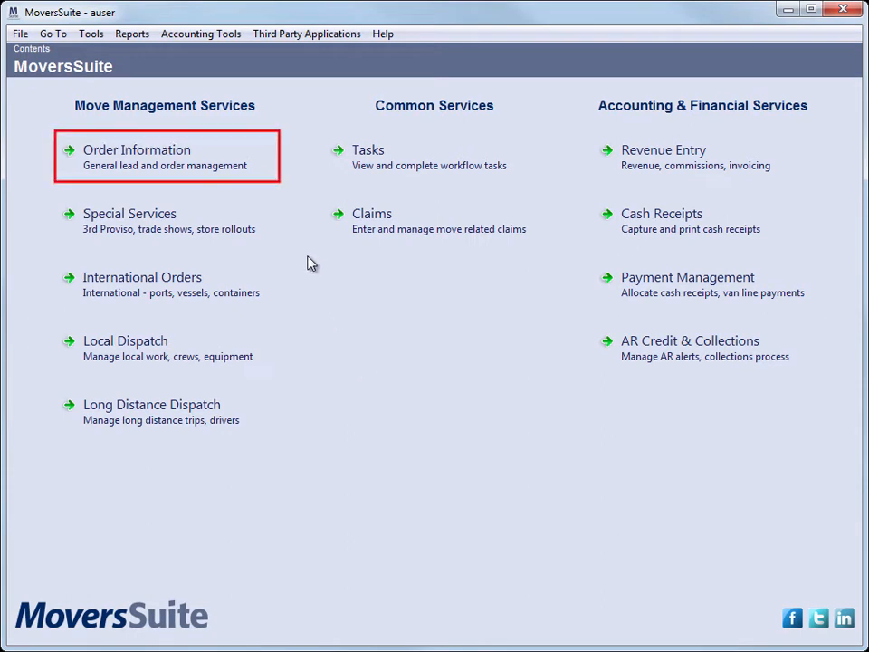
# Start adding a local service to the order, choosing the GJU-MSS Moving Systems branch
pyautogui.click(268, 181)
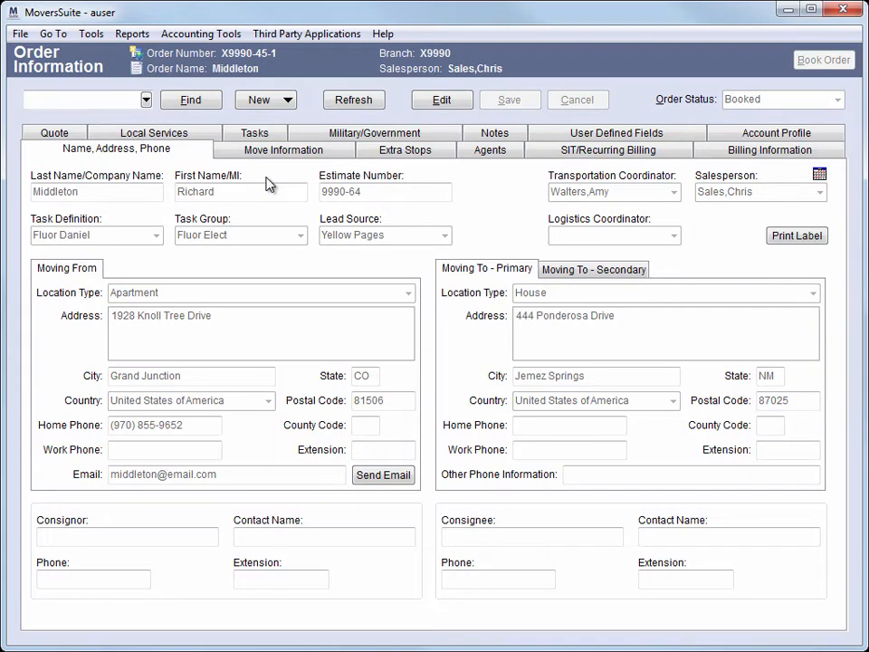
pyautogui.click(202, 134)
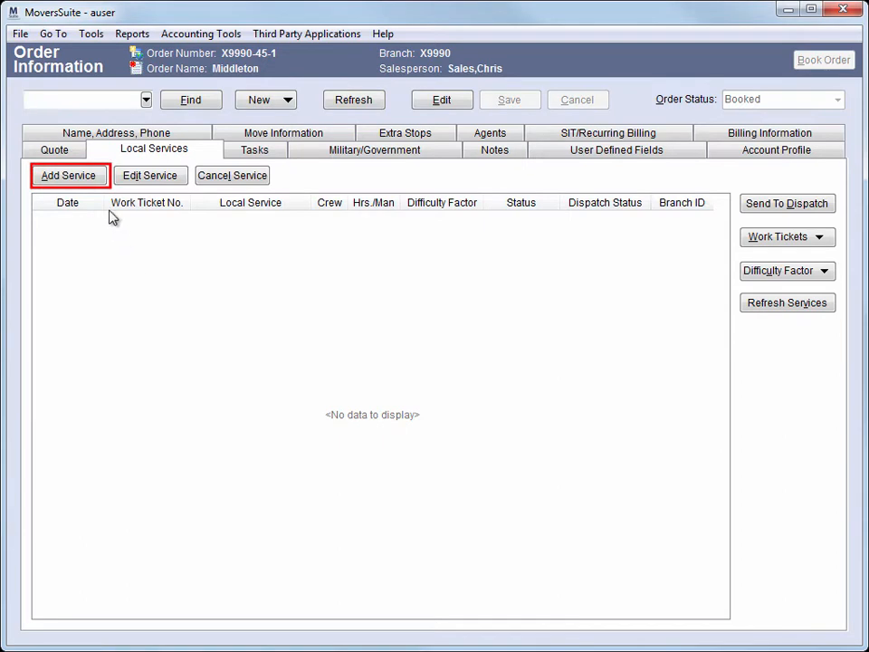
pyautogui.click(101, 184)
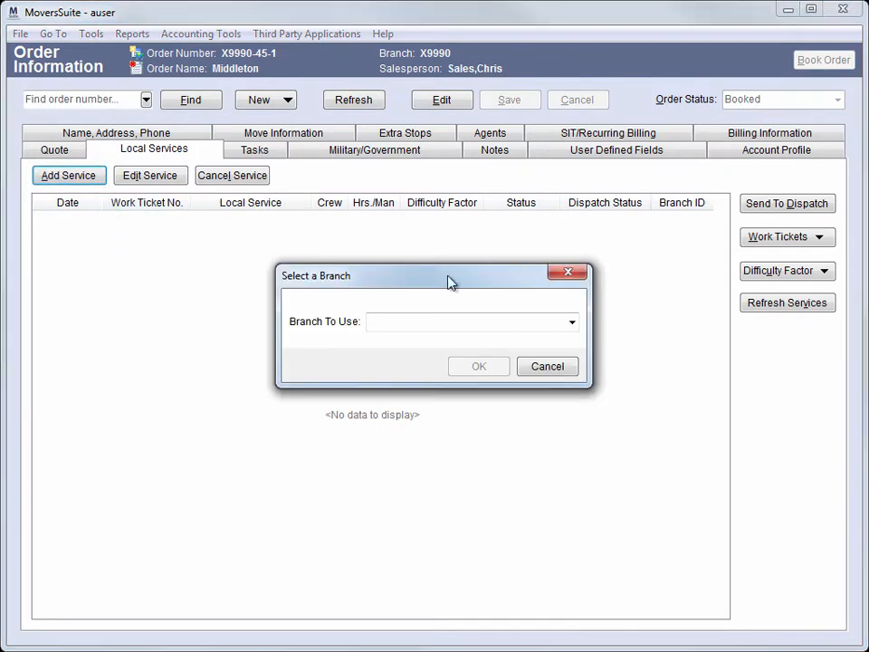
pyautogui.click(573, 323)
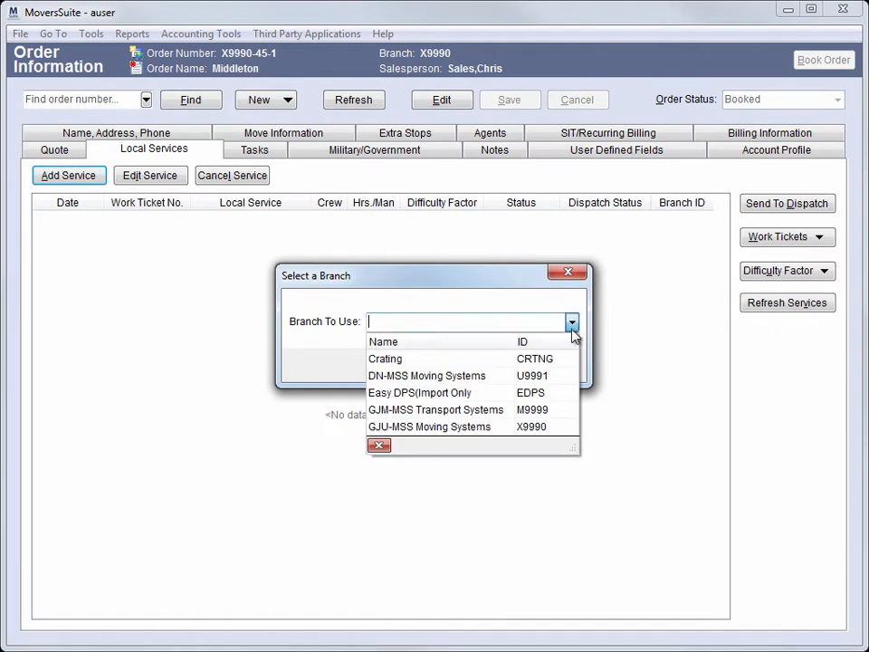
pyautogui.click(523, 430)
pyautogui.click(504, 372)
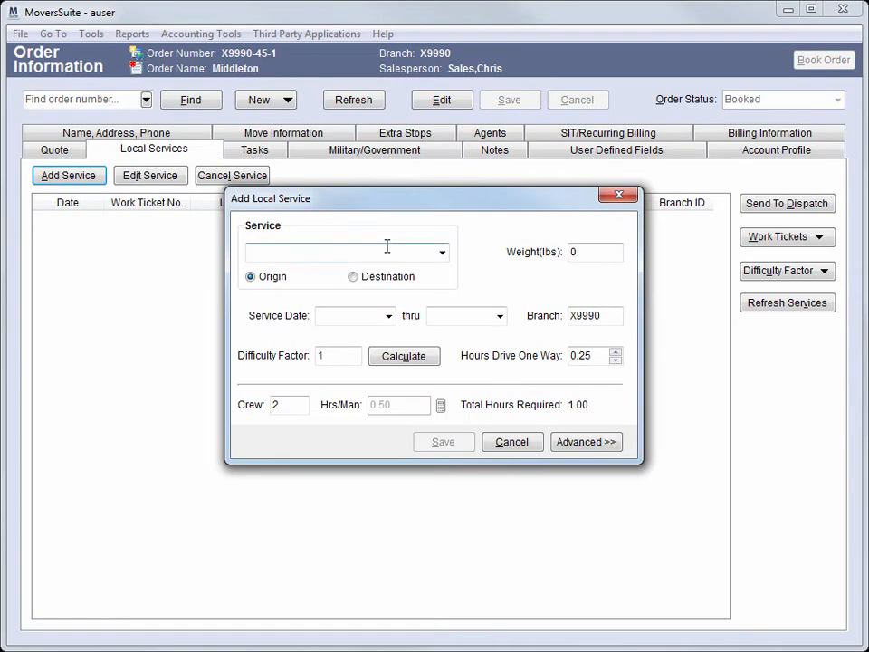
# Fill in a Packing service with 150 cartons and service date 3/5/2012, then calculate the hours
pyautogui.write('Packi')
pyautogui.press('Tab')
pyautogui.press('Tab')
pyautogui.write('150')
pyautogui.press('Tab')
pyautogui.write('3/3')
pyautogui.press('BackSpace')
pyautogui.write('5/2012')
pyautogui.press('Tab')
pyautogui.press('Tab')
pyautogui.press('Tab')
pyautogui.press('Tab')
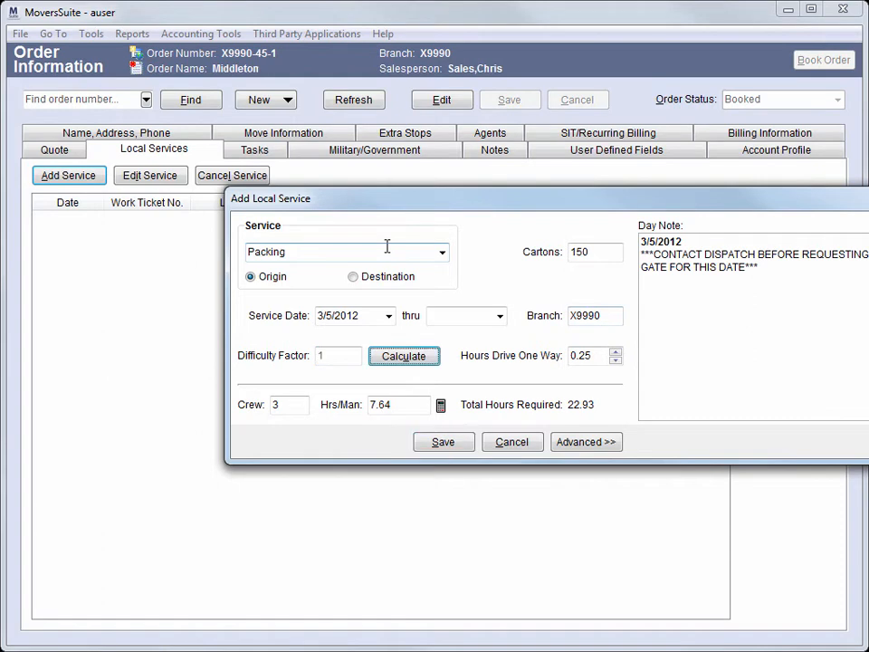
# Save the packing service and decline adding another one
pyautogui.hotkey('shift', 'Tab')
pyautogui.hotkey('shift', 'Tab')
pyautogui.moveTo(685, 200); pyautogui.dragTo(555, 221)
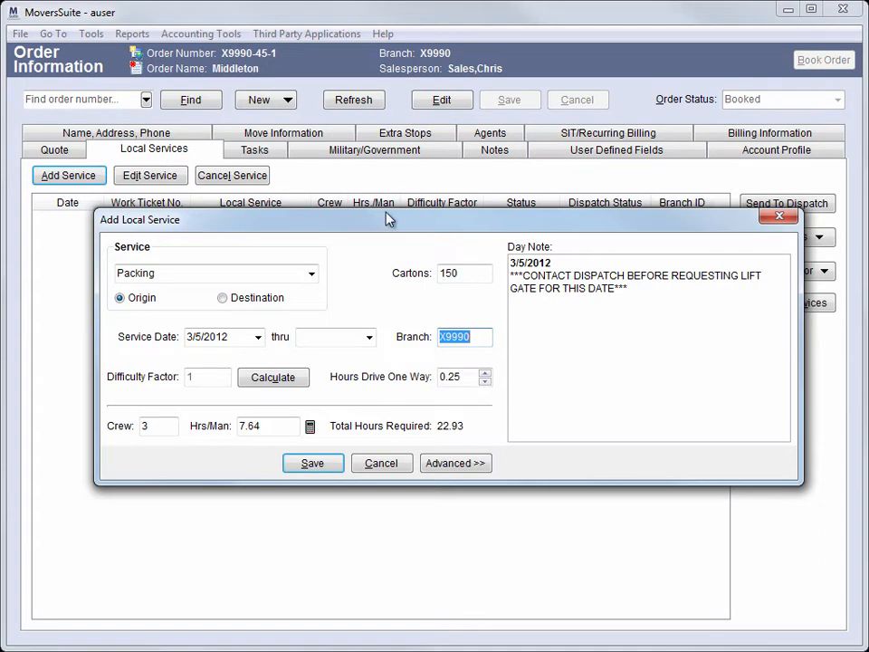
pyautogui.click(339, 464)
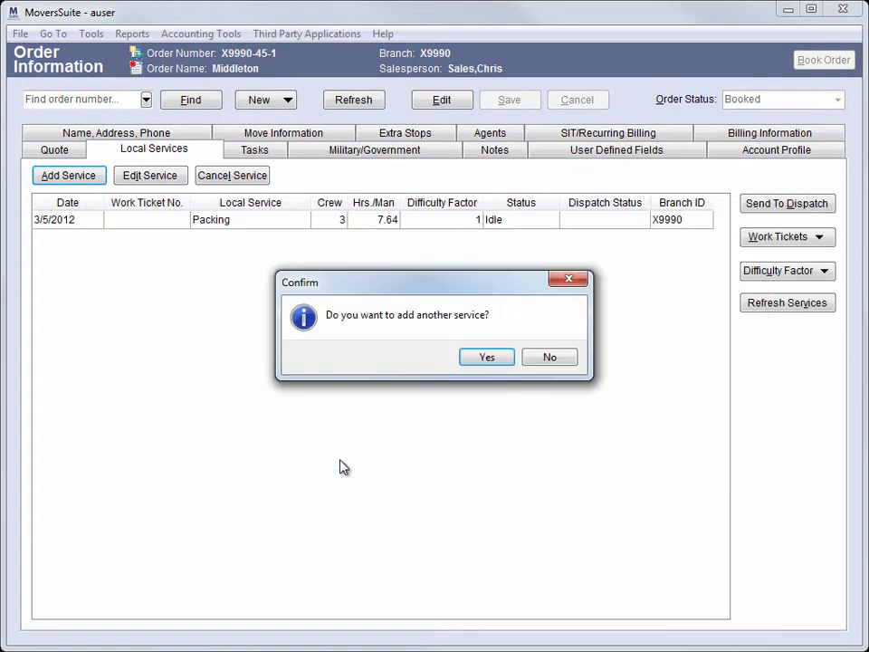
pyautogui.click(549, 358)
# Send the new Packing service to Local Dispatch for scheduling
pyautogui.click(290, 223)
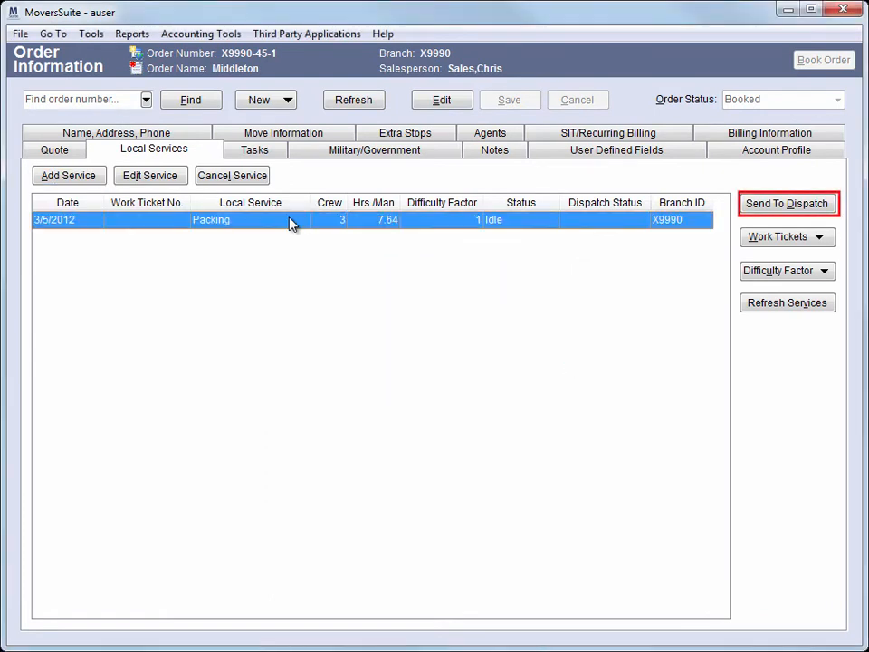
pyautogui.click(776, 206)
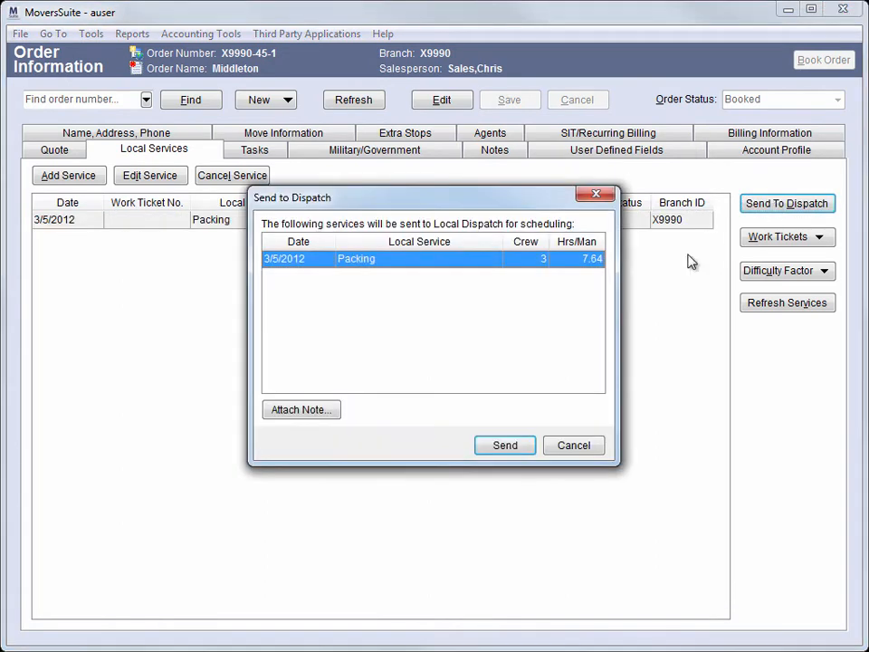
pyautogui.click(532, 451)
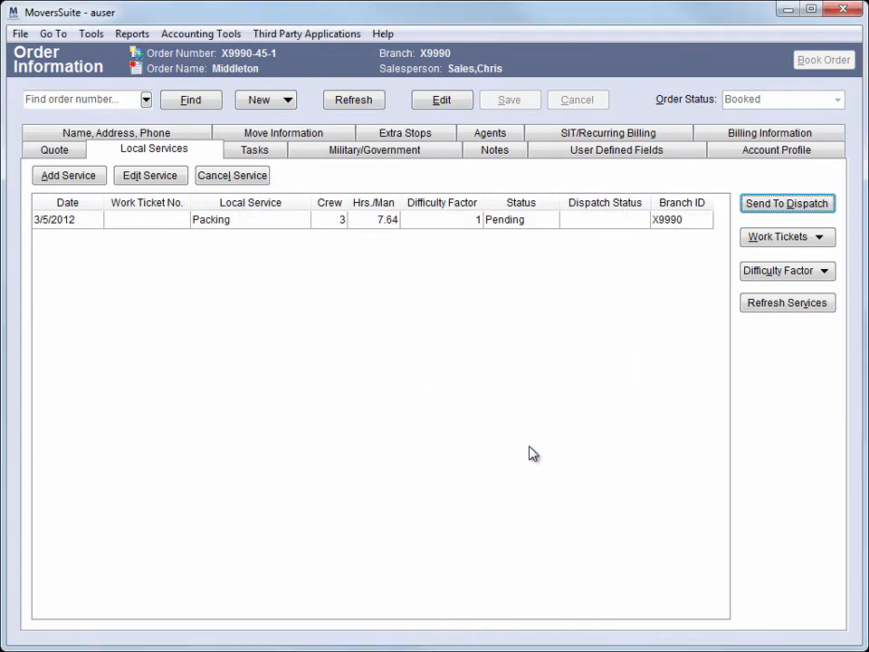
pyautogui.click(446, 222)
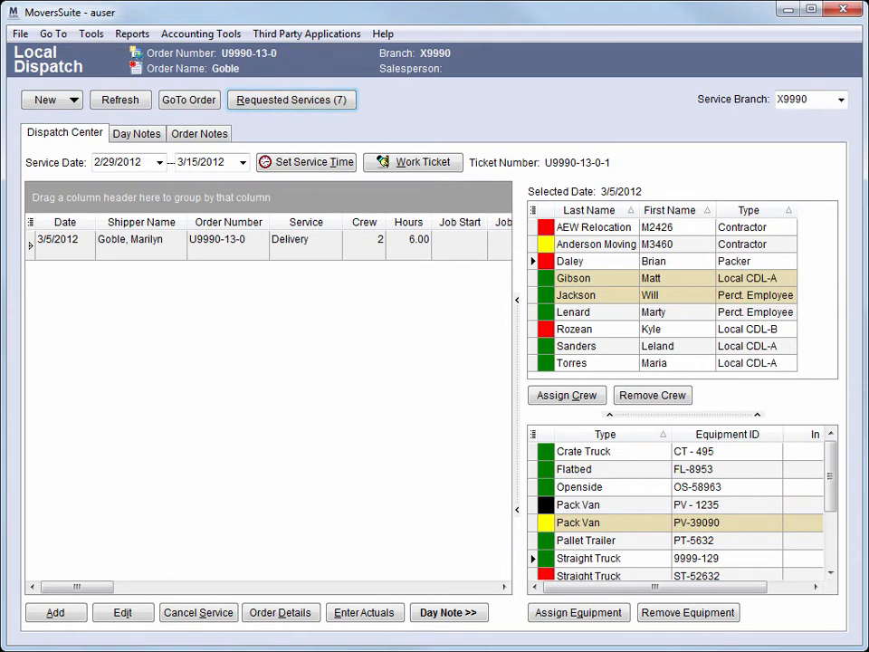
# Open the requested services list in Local Dispatch and review the order details of the new packing request
pyautogui.click(292, 99)
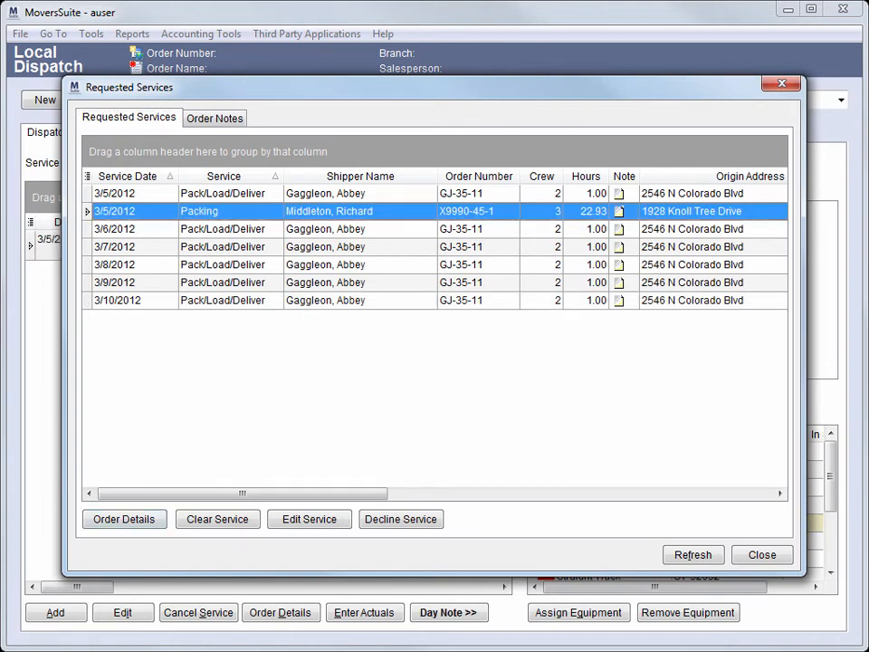
pyautogui.click(124, 519)
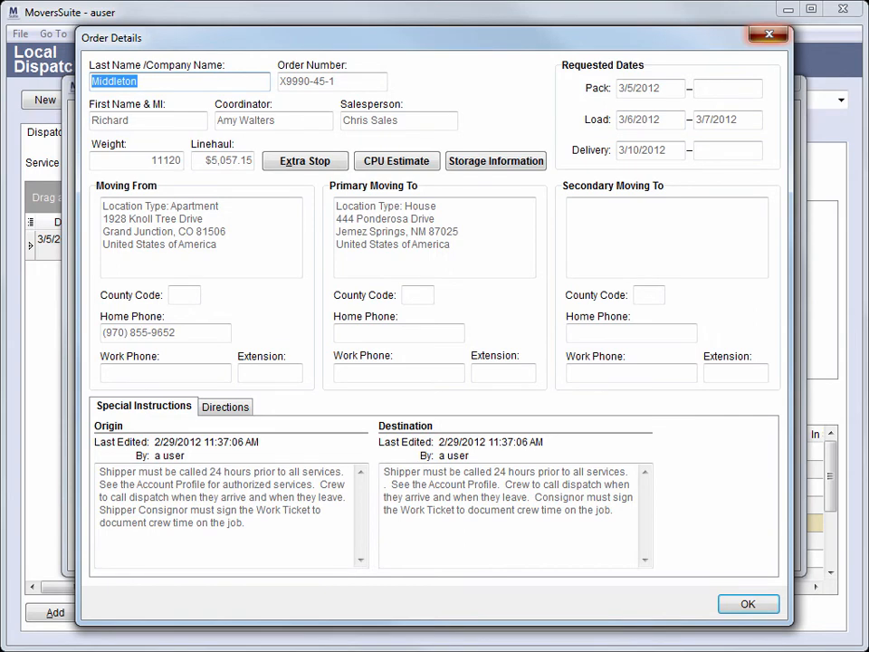
pyautogui.click(769, 34)
pyautogui.moveTo(544, 77); pyautogui.dragTo(600, 280)
pyautogui.click(525, 404)
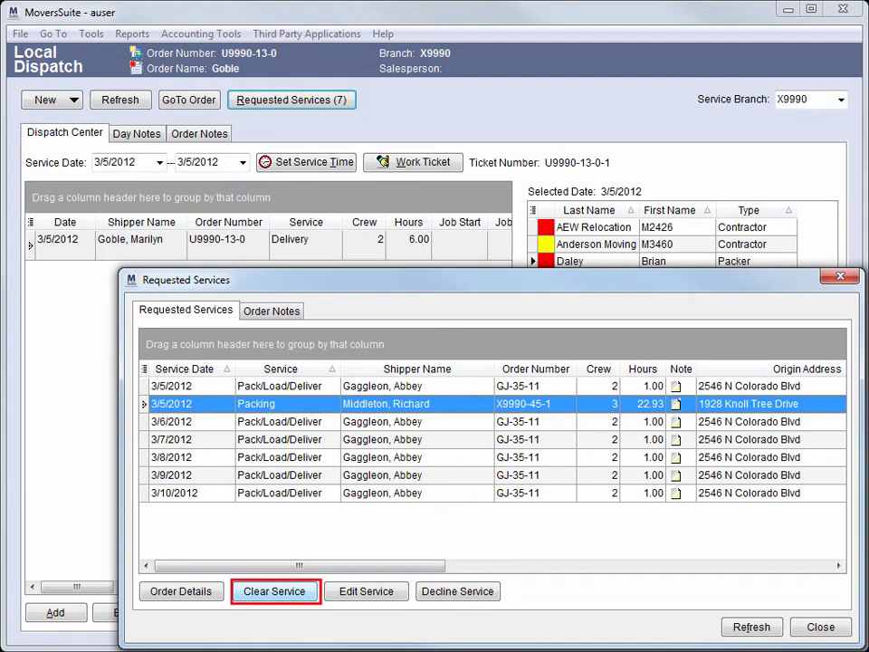
# Clear the new packing request onto the dispatch schedule and close the requested services list
pyautogui.click(274, 592)
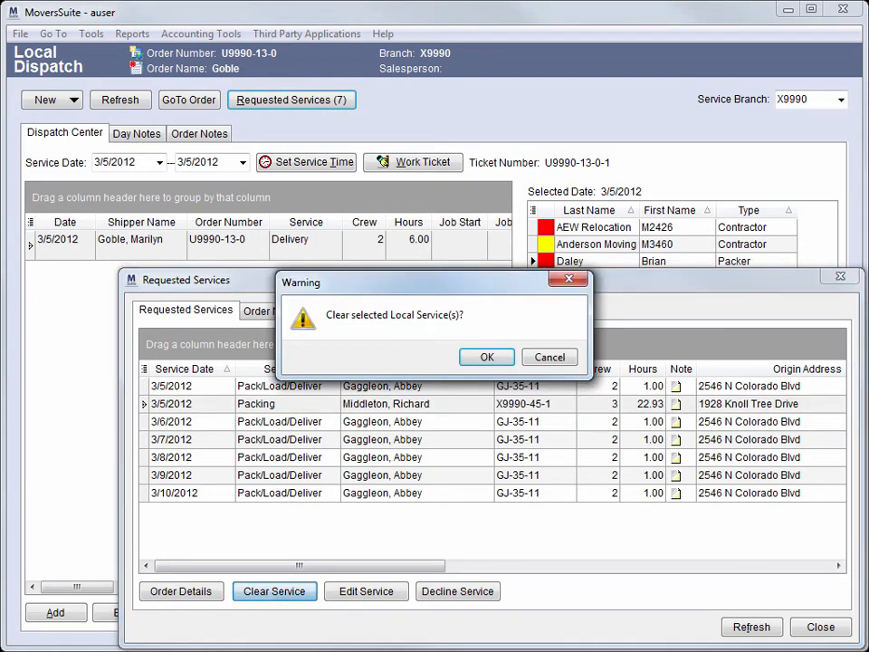
pyautogui.press('Escape')
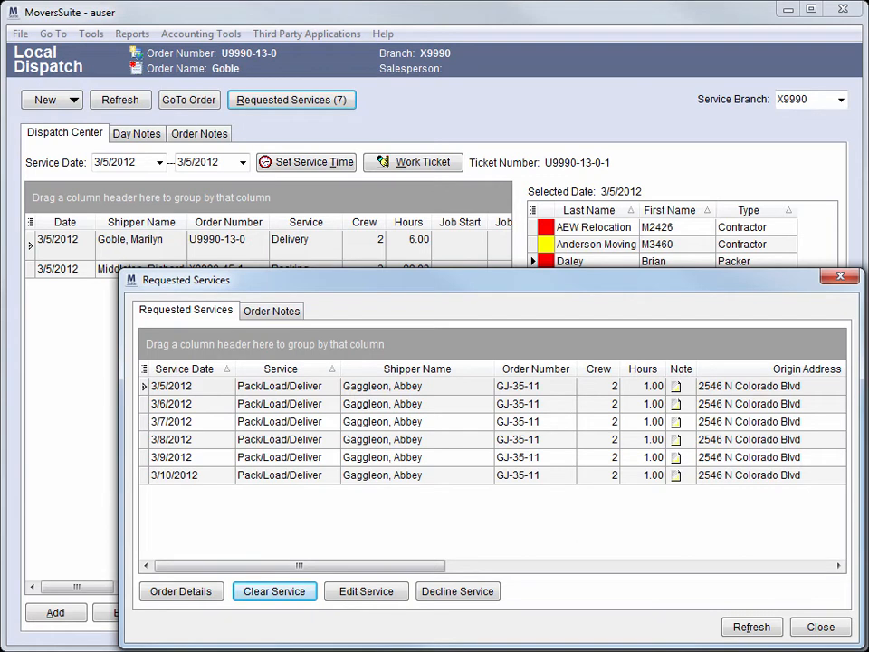
pyautogui.click(820, 627)
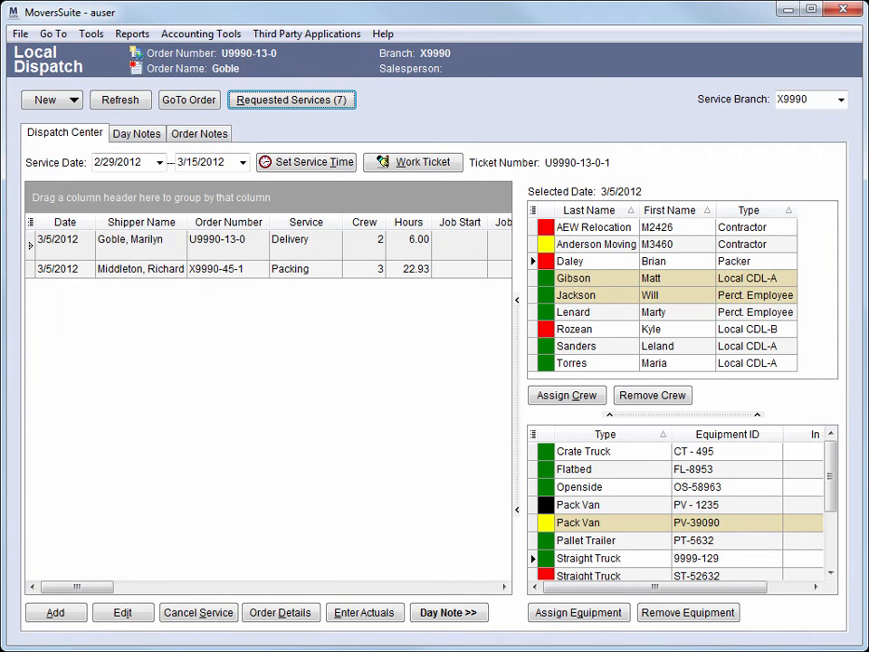
# Auto-assign the two highlighted crew members to the packing service
pyautogui.click(228, 269)
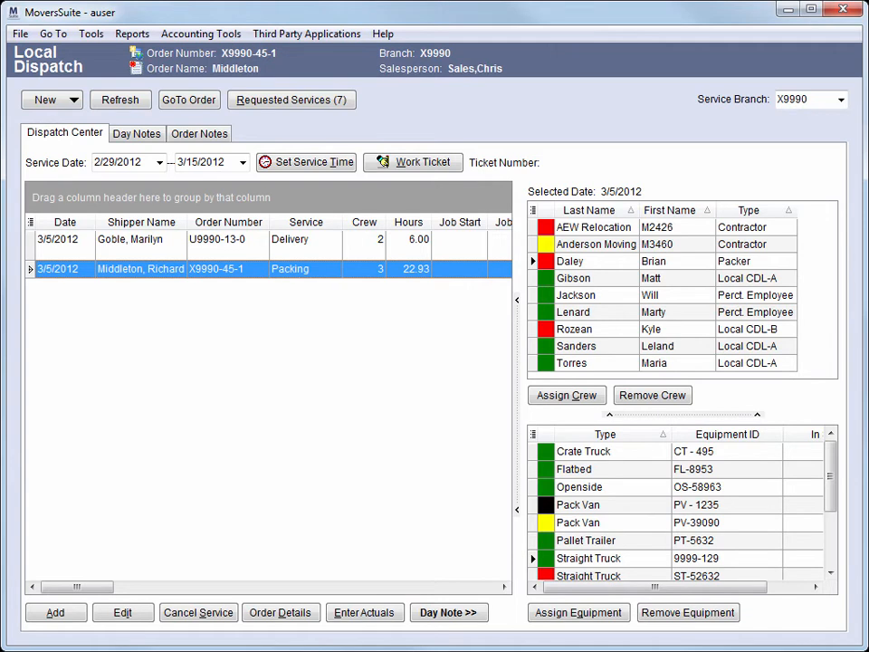
pyautogui.click(652, 278)
pyautogui.keyDown('ctrl'); pyautogui.click(652, 295); pyautogui.keyUp('ctrl')
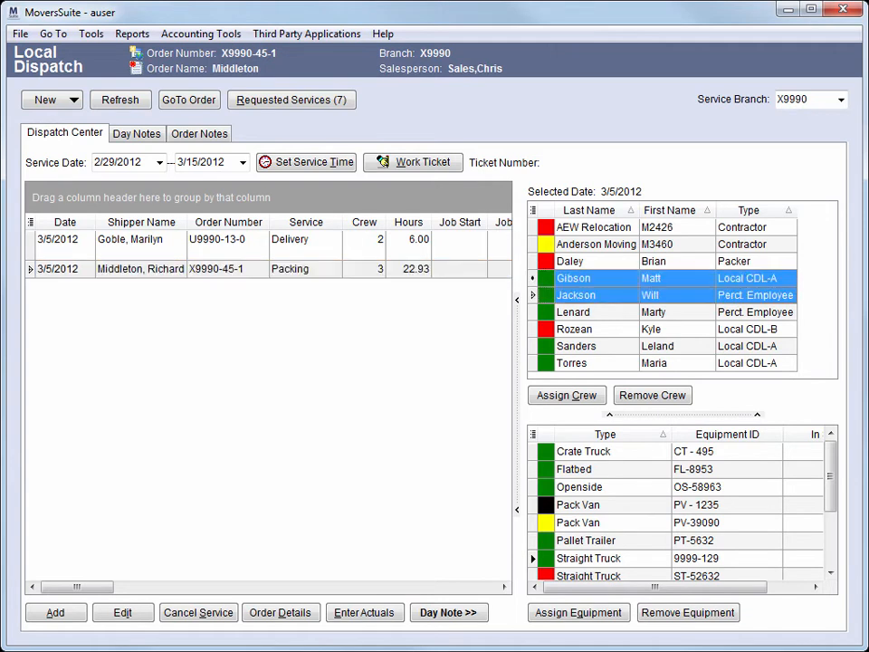
pyautogui.rightClick(624, 280)
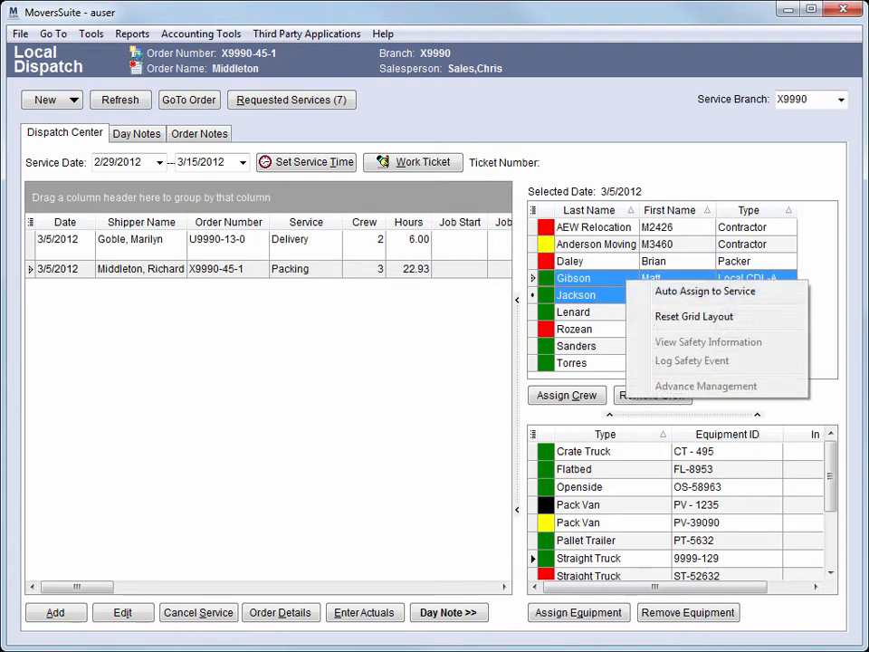
pyautogui.click(706, 291)
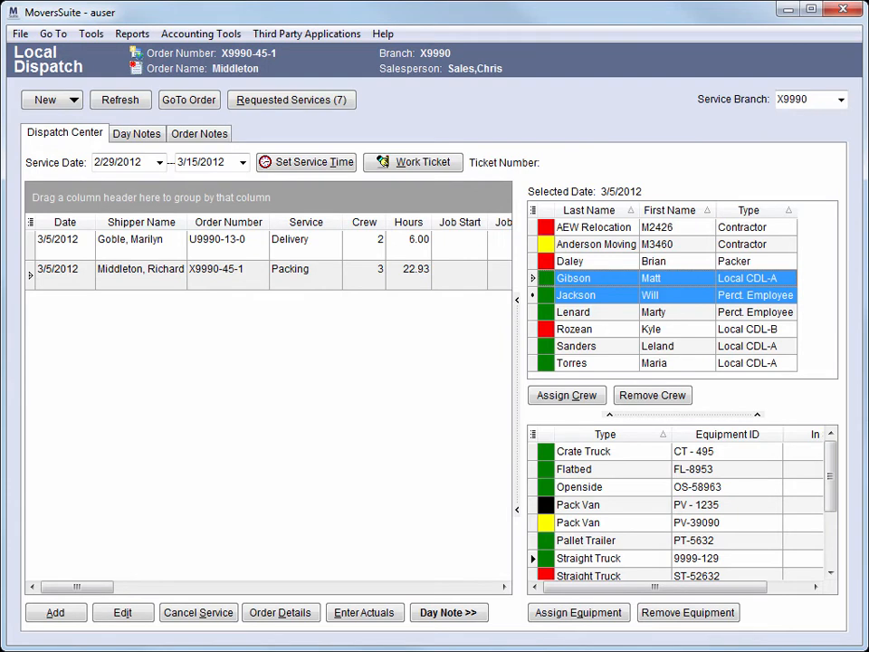
# Auto-assign Pack Van PV-39090 to the packing service and scroll the grid to its crew and equipment columns
pyautogui.click(625, 523)
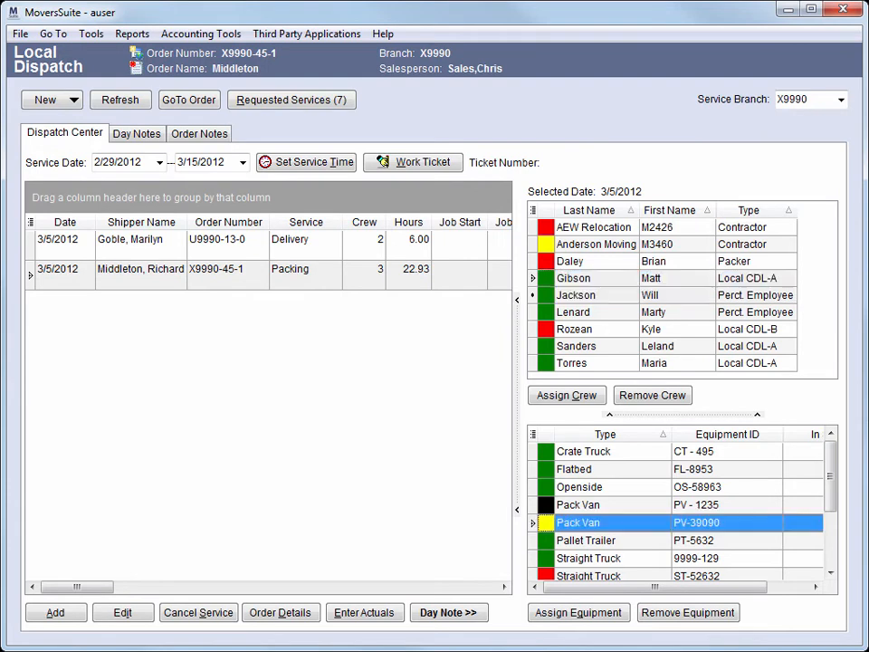
pyautogui.rightClick(626, 522)
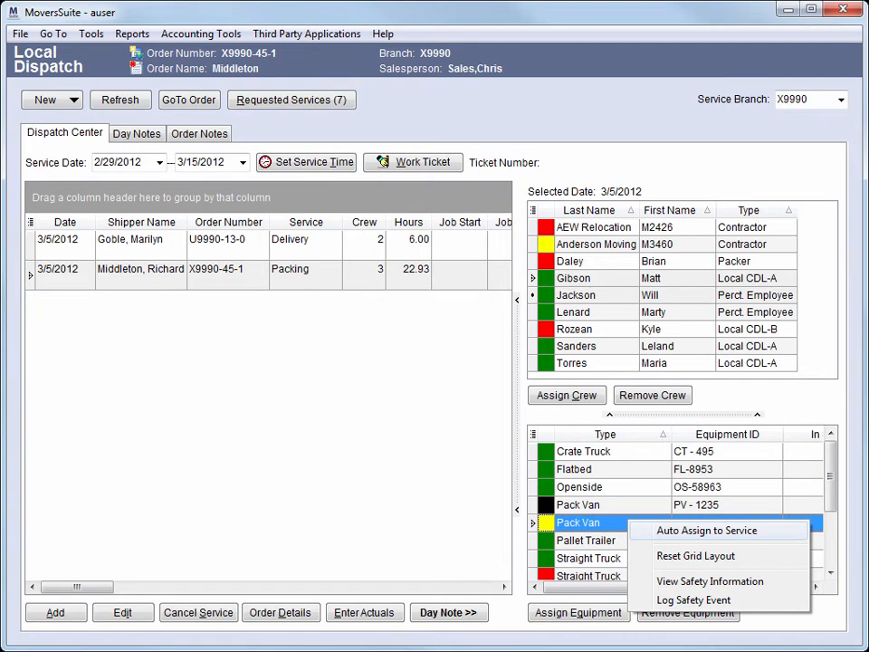
pyautogui.click(707, 531)
pyautogui.click(229, 274)
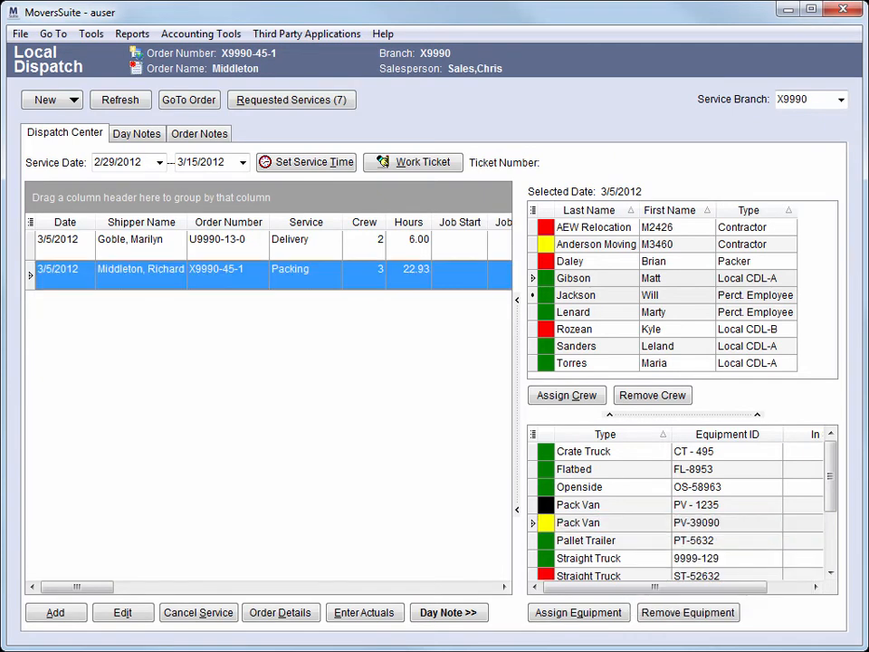
pyautogui.moveTo(77, 587); pyautogui.dragTo(124, 587)
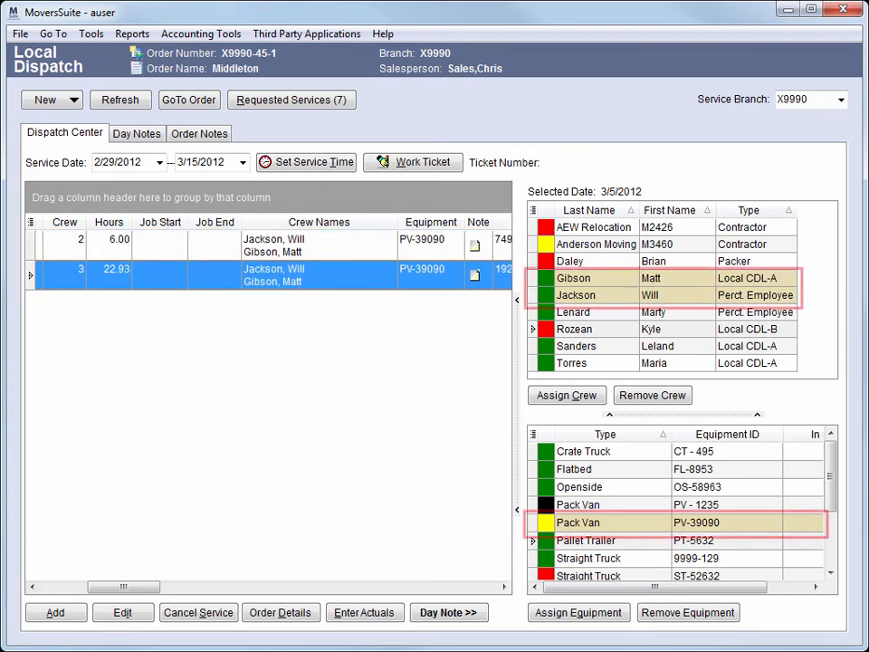
# Generate the work ticket for the packing service and close its report preview
pyautogui.click(271, 245)
pyautogui.click(272, 275)
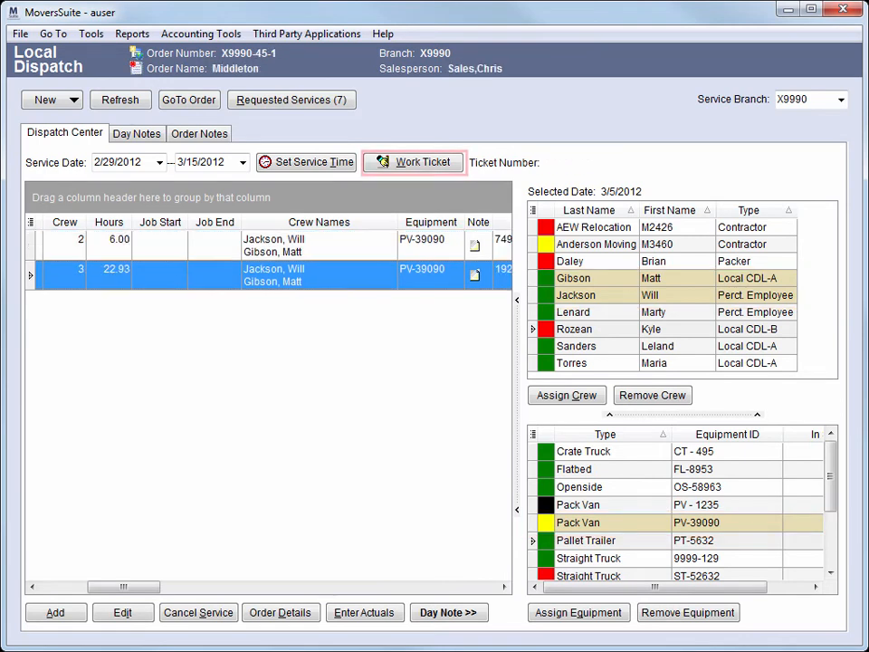
pyautogui.click(415, 162)
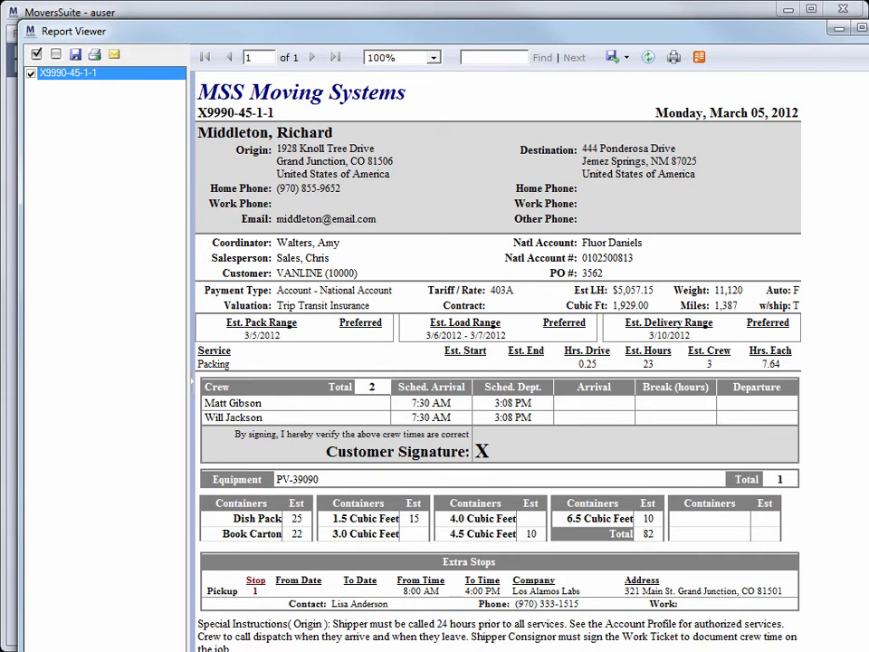
pyautogui.hotkey('alt', 'F4')
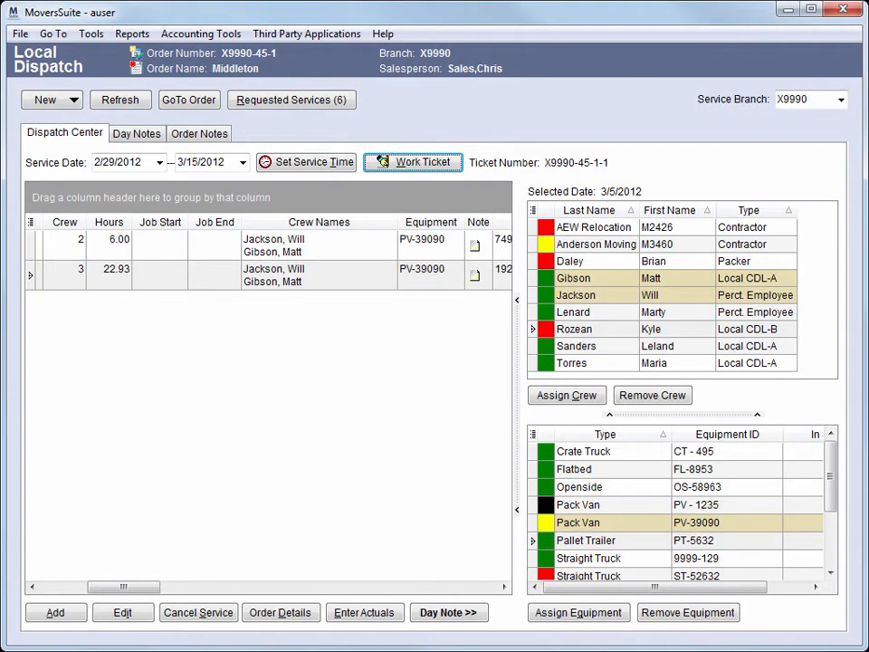
# Enter actual crew time for the first crew member from 07:30 AM to 05:08 PM and move to the next member
pyautogui.click(326, 286)
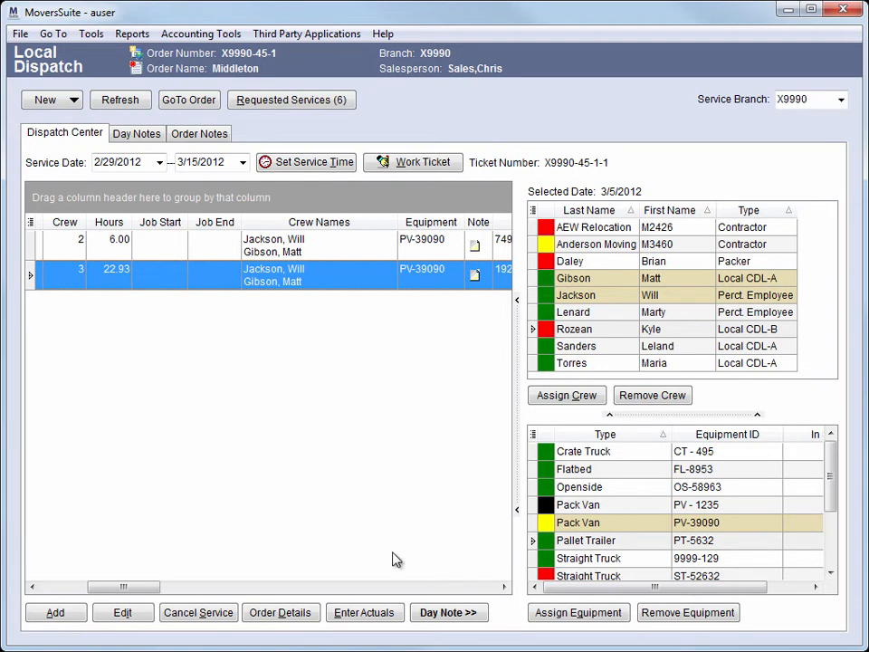
pyautogui.click(398, 611)
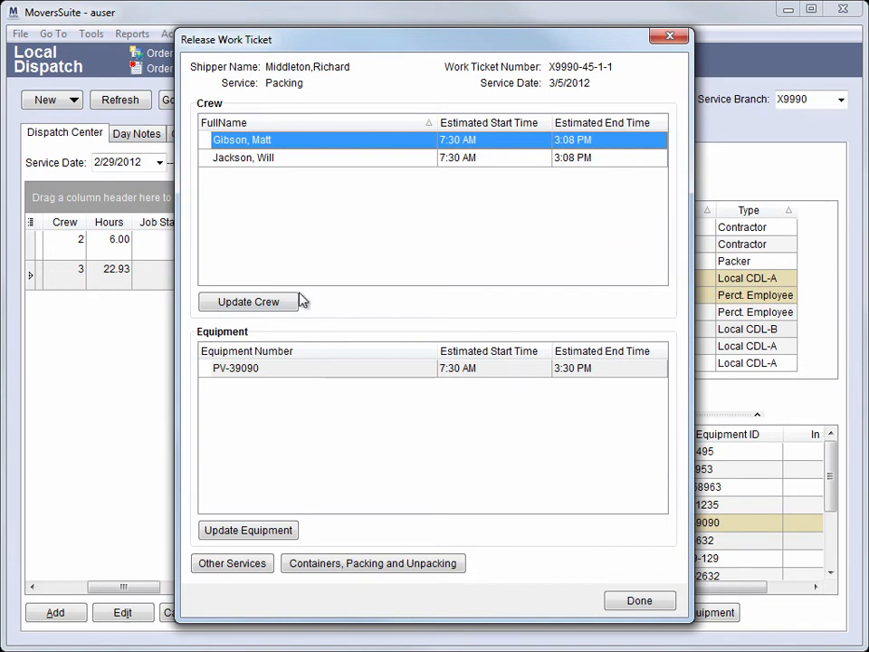
pyautogui.click(248, 301)
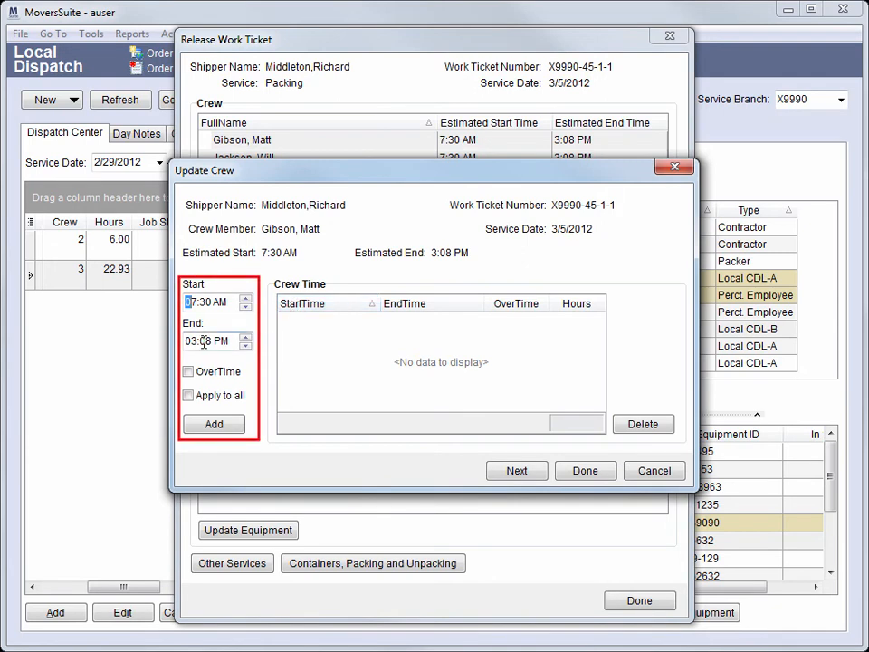
pyautogui.click(245, 337)
pyautogui.click(245, 338)
pyautogui.click(232, 424)
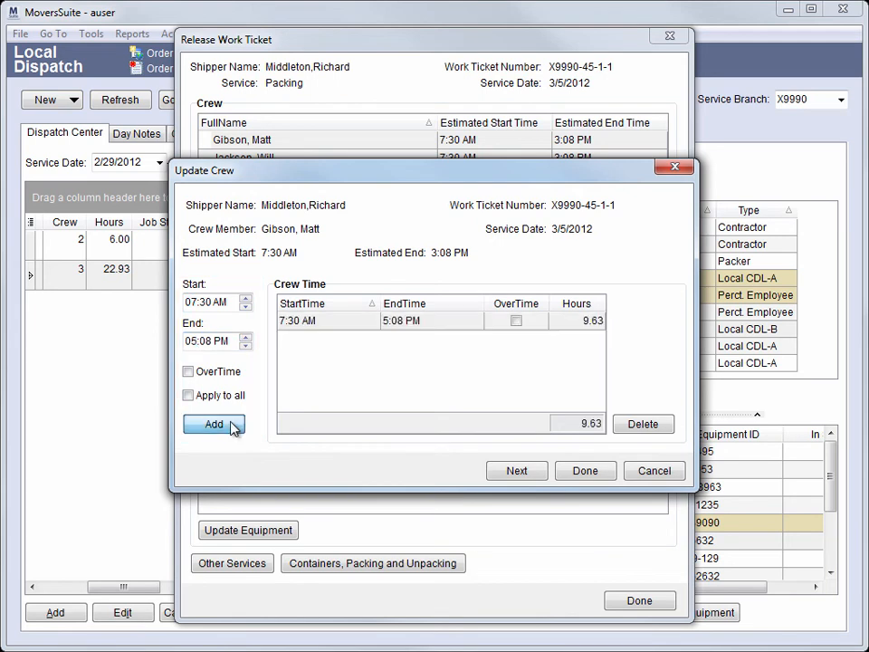
pyautogui.click(538, 471)
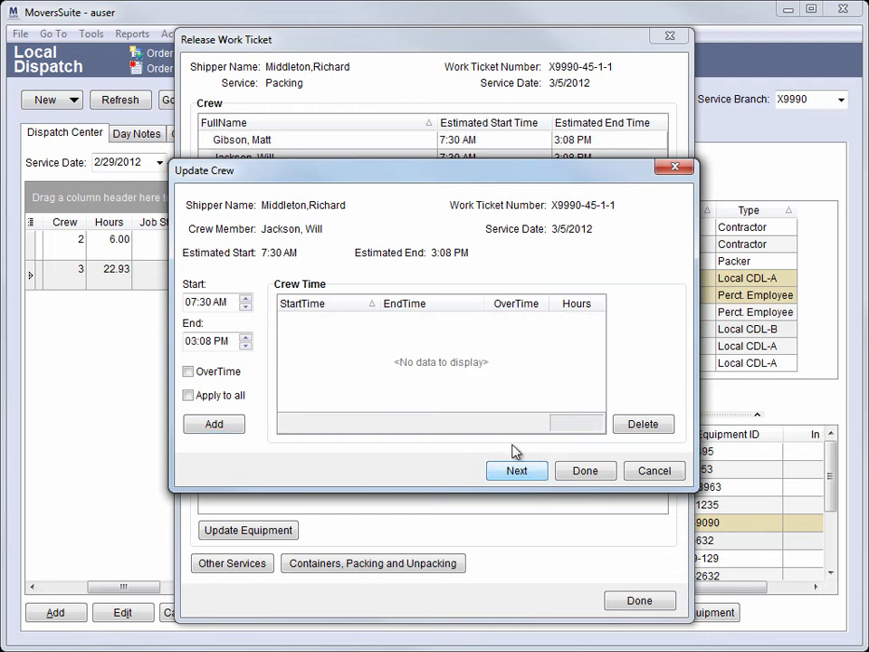
# Set the second crew member's end time to 05:08 PM and close the crew time dialog
pyautogui.click(245, 336)
pyautogui.click(245, 338)
pyautogui.click(573, 472)
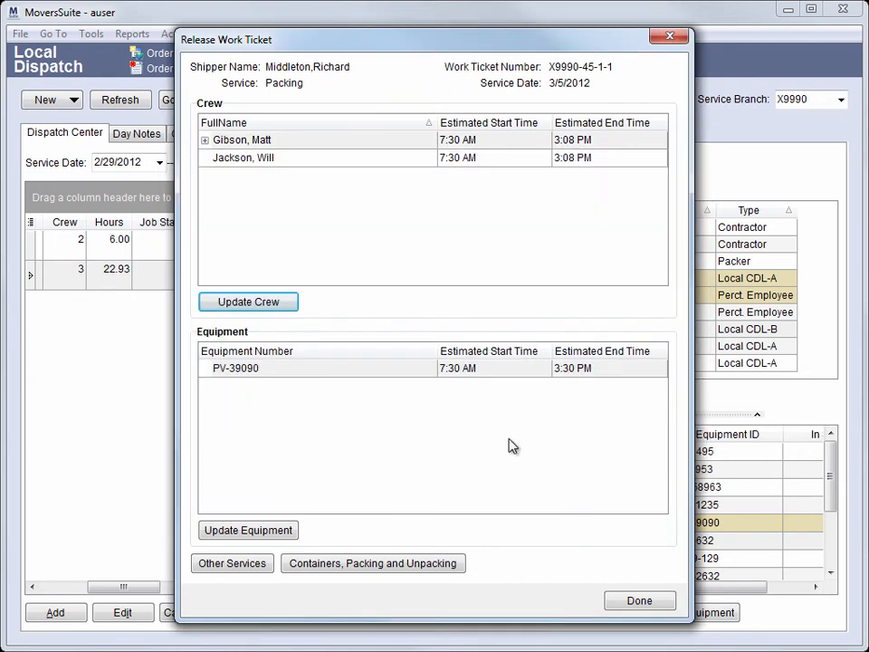
# Record actual equipment time for PV-39090 from 07:30 AM to 05:30 PM
pyautogui.click(361, 369)
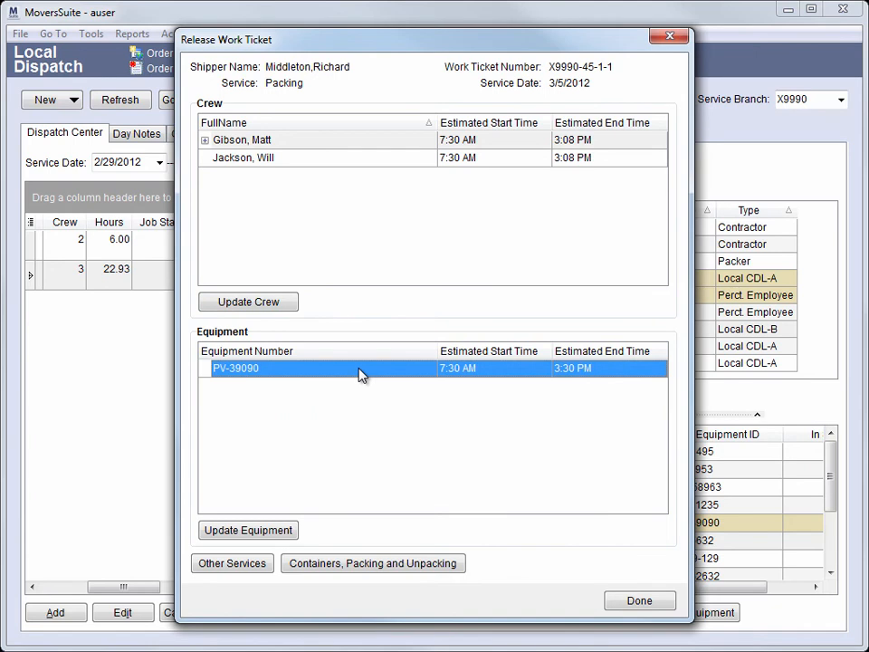
pyautogui.click(248, 530)
pyautogui.click(243, 342)
pyautogui.write('5')
pyautogui.click(233, 422)
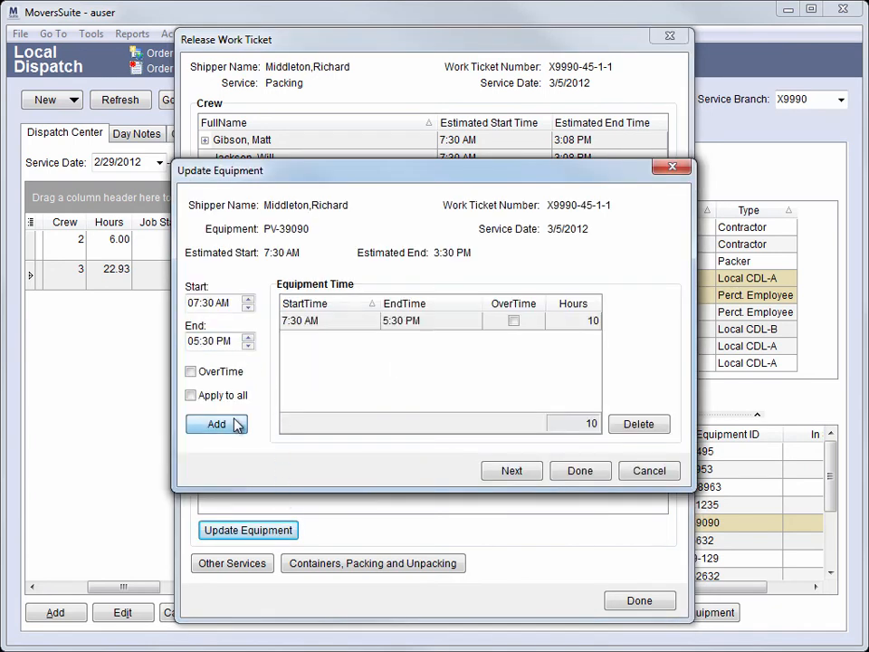
pyautogui.click(565, 471)
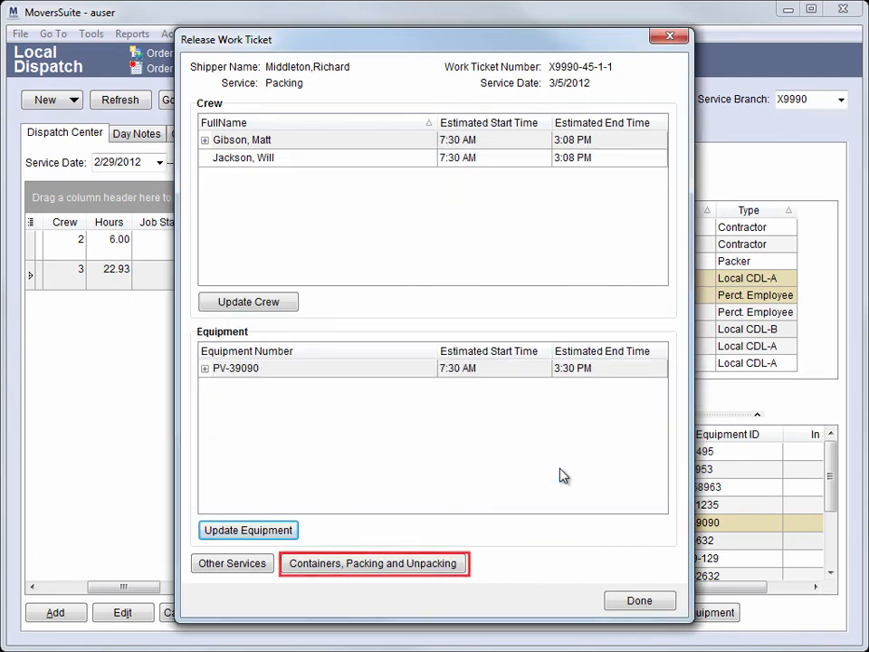
# Enter 23 as the actual Dish Pack count for containers, packing and unpacking
pyautogui.click(460, 565)
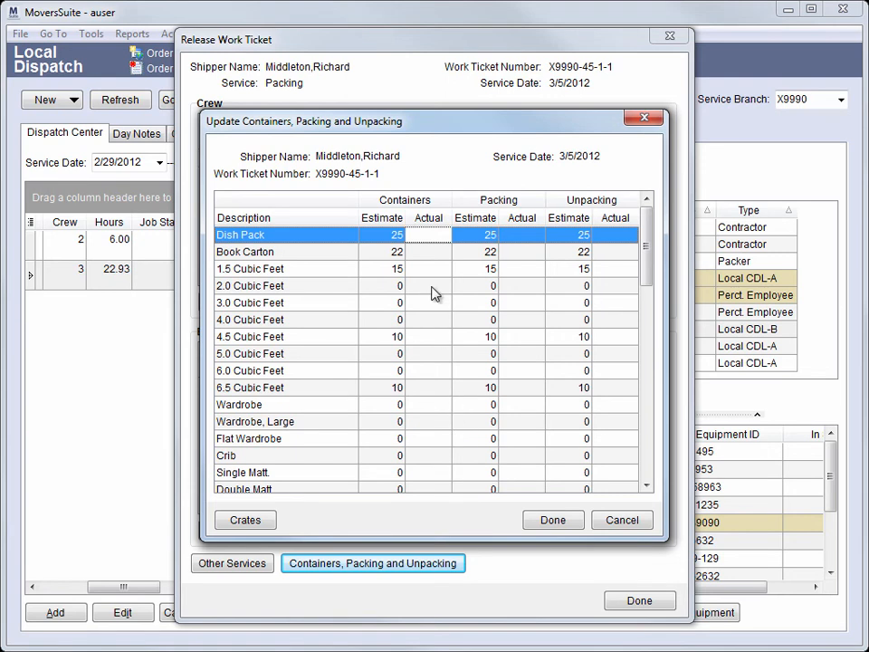
pyautogui.write('23')
pyautogui.click(523, 236)
pyautogui.write('23')
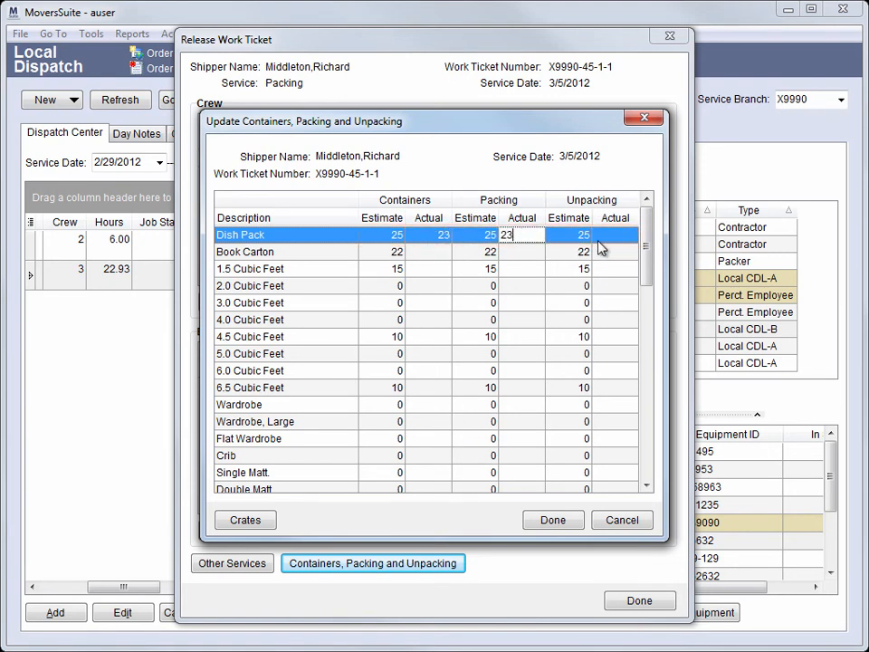
pyautogui.click(614, 237)
pyautogui.write('23')
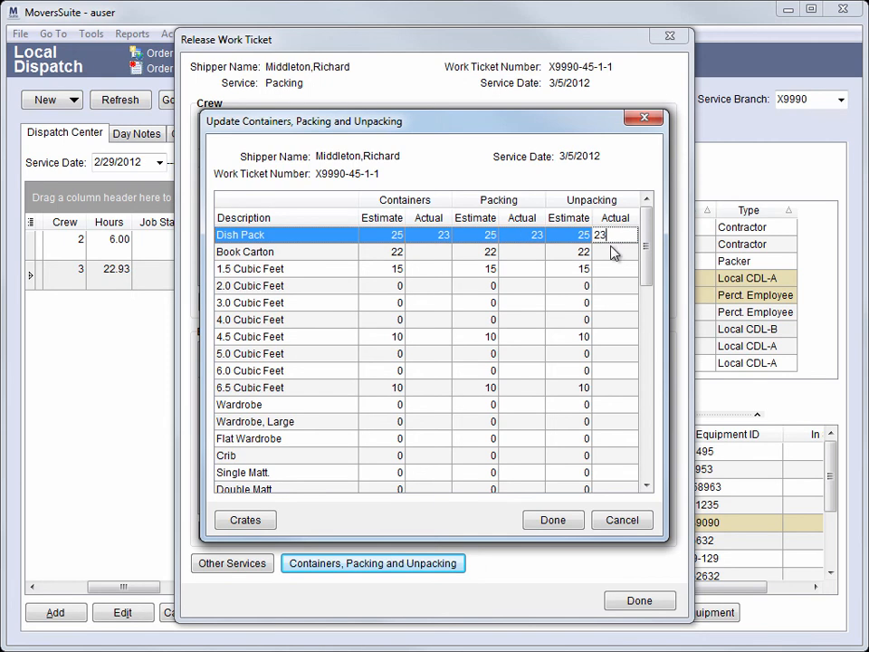
pyautogui.click(429, 252)
pyautogui.click(574, 525)
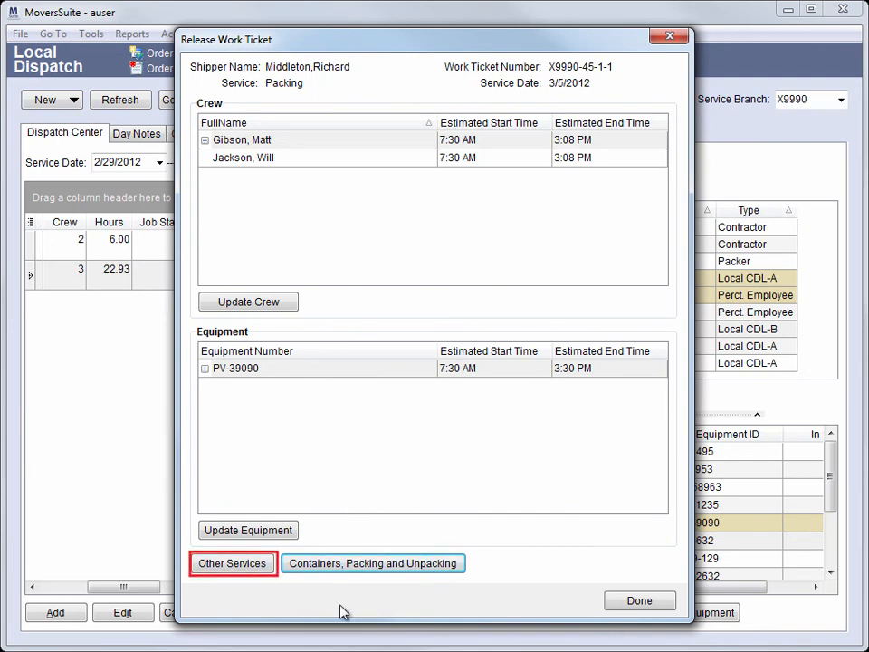
# Add a Wait Time other service with quantity 1 and amount $25.00, then finish releasing the work ticket
pyautogui.click(260, 574)
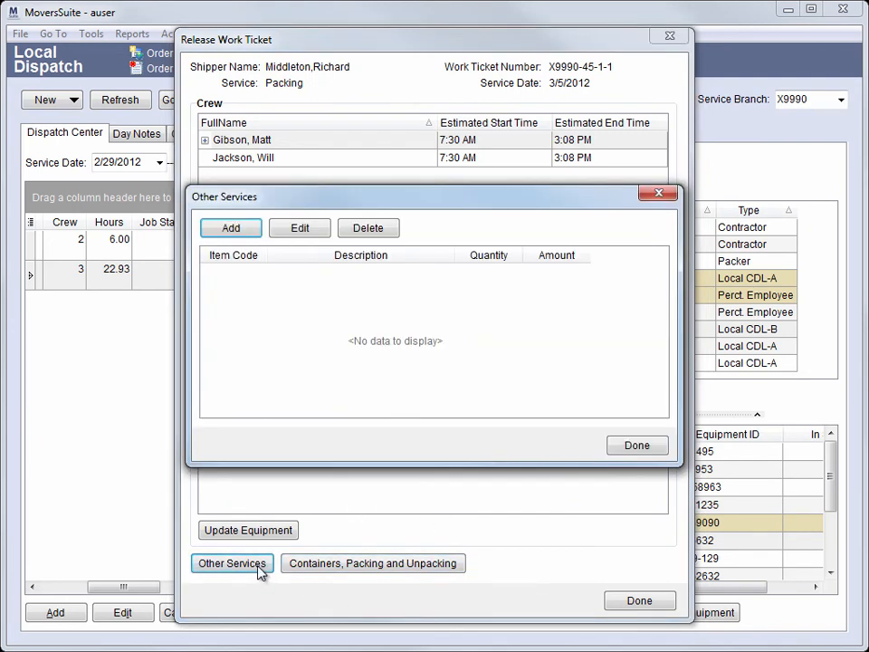
pyautogui.click(249, 234)
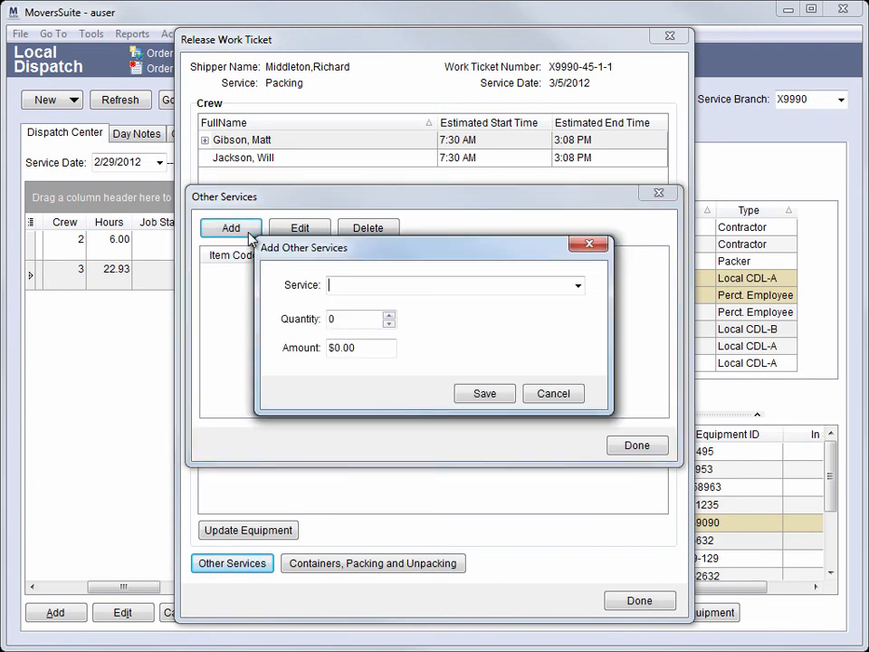
pyautogui.write('Wait Time')
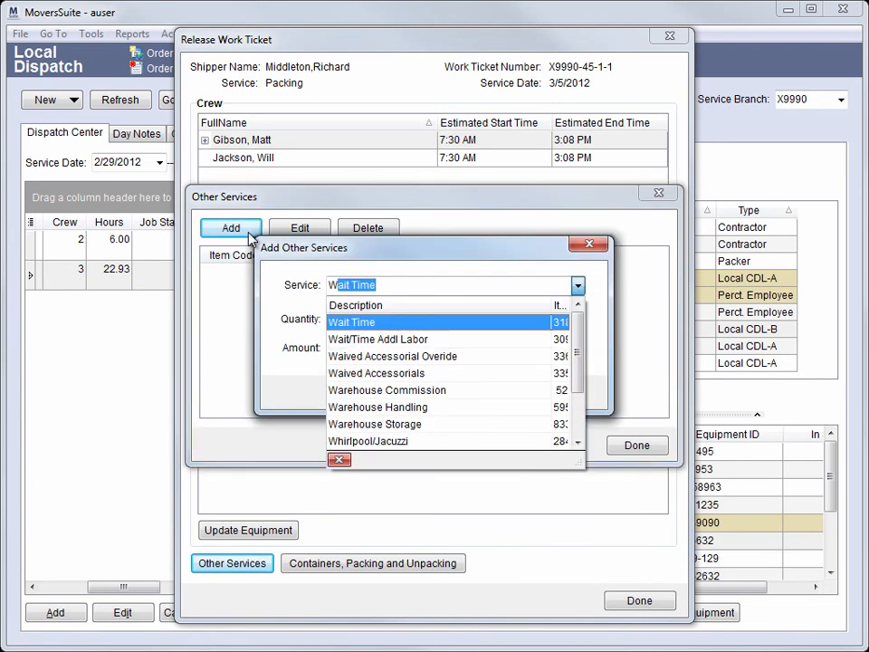
pyautogui.press('Return')
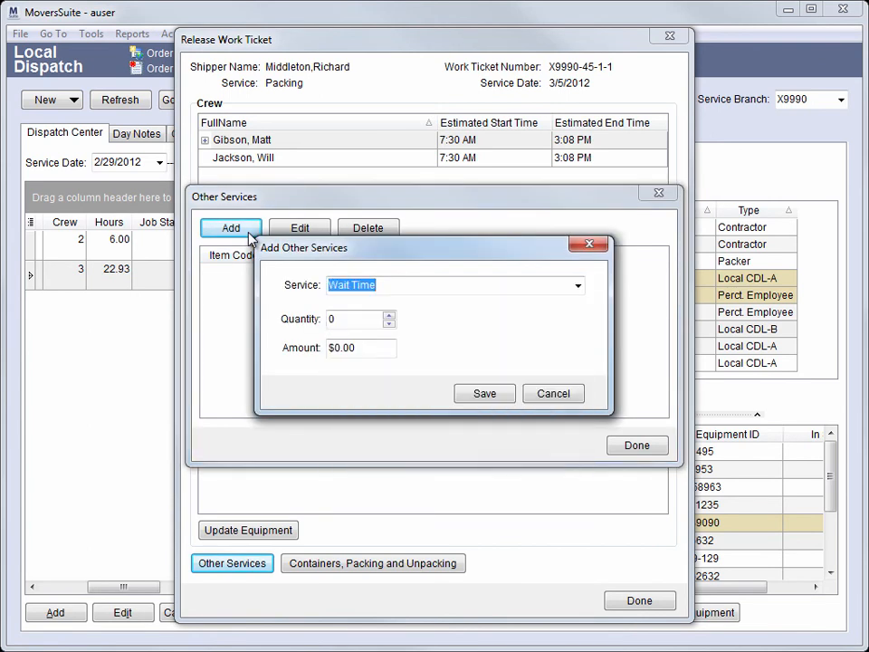
pyautogui.press('Tab')
pyautogui.write('1')
pyautogui.press('Tab')
pyautogui.write('25')
pyautogui.press('Tab')
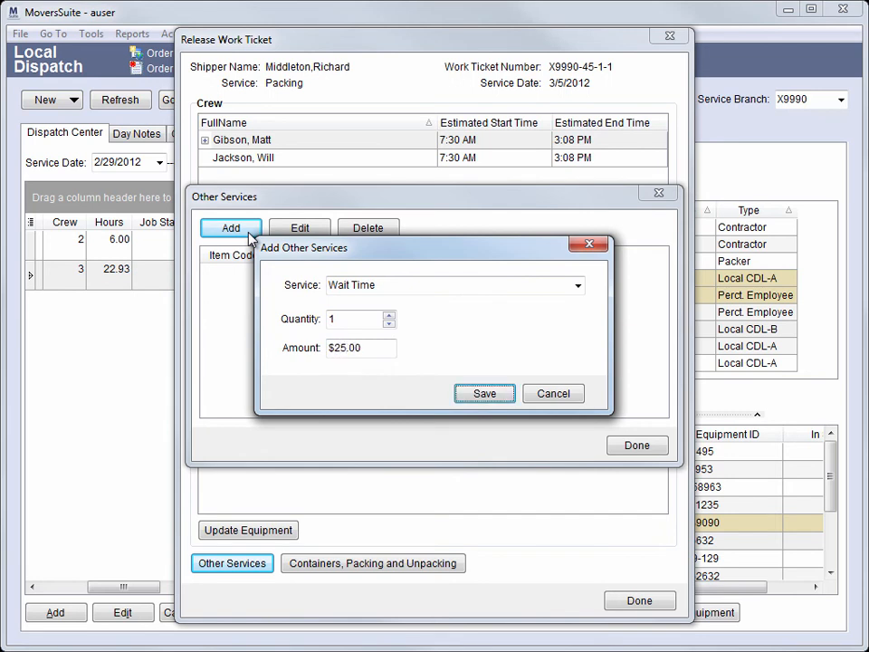
pyautogui.click(509, 399)
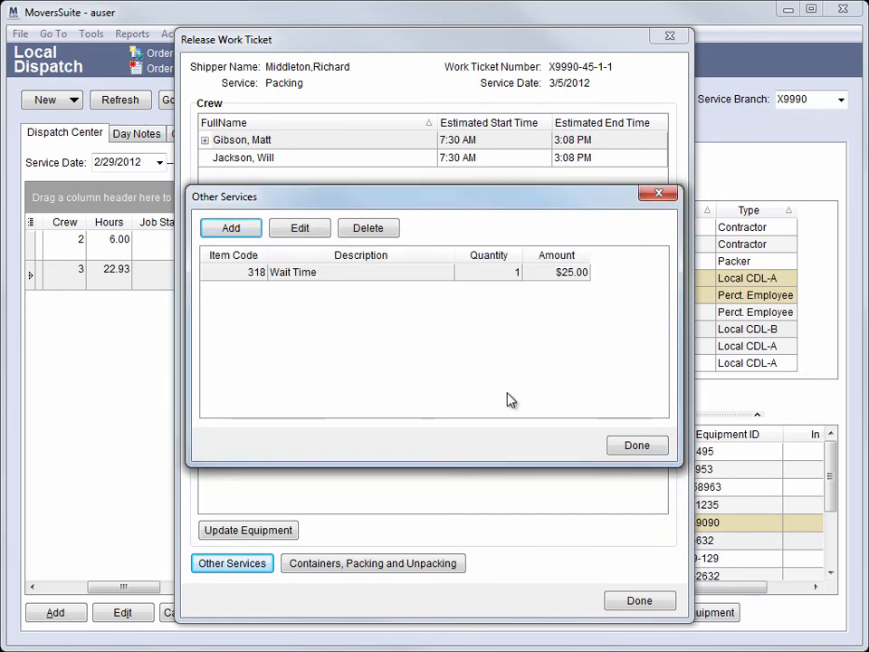
pyautogui.click(461, 276)
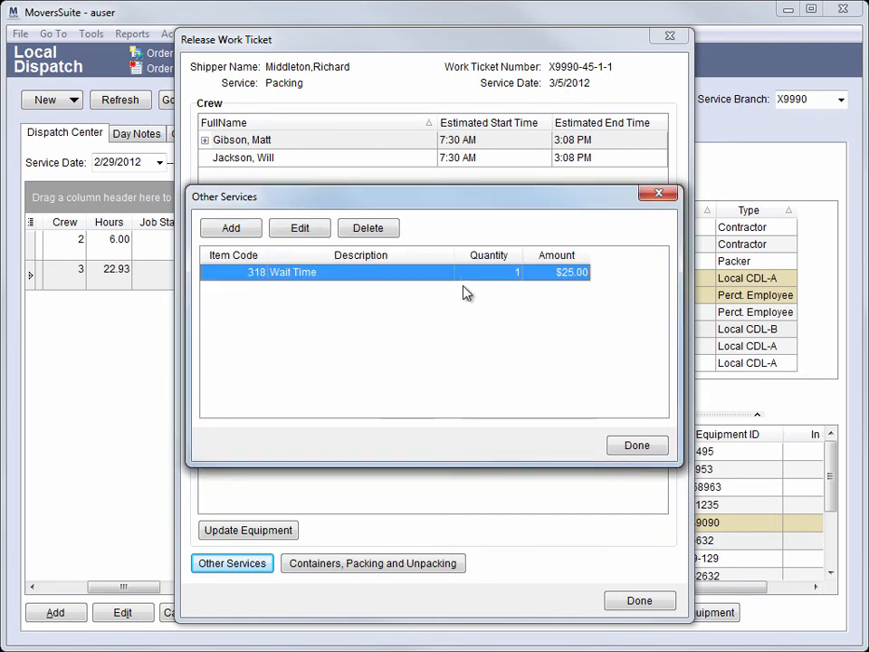
pyautogui.click(615, 450)
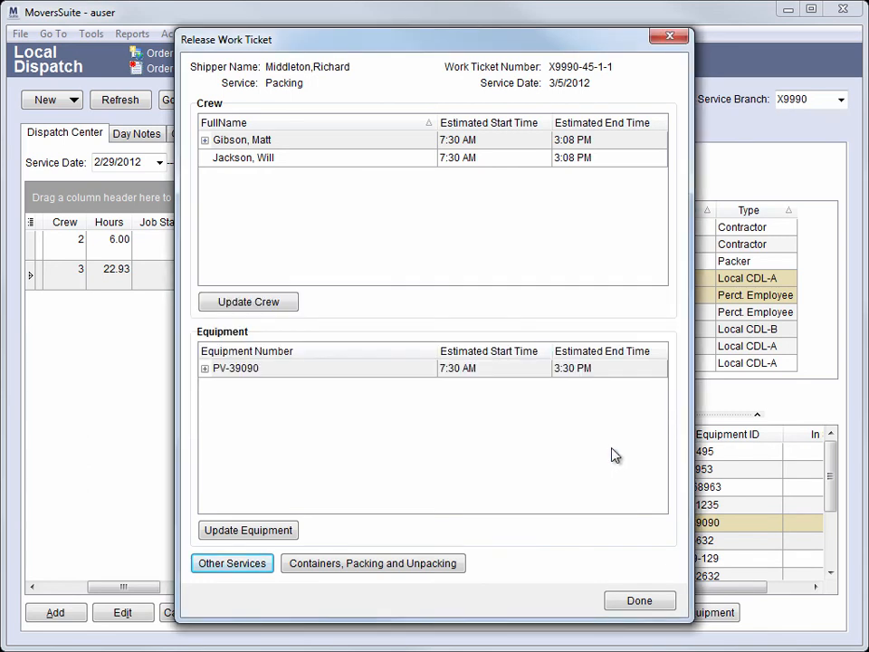
pyautogui.click(668, 600)
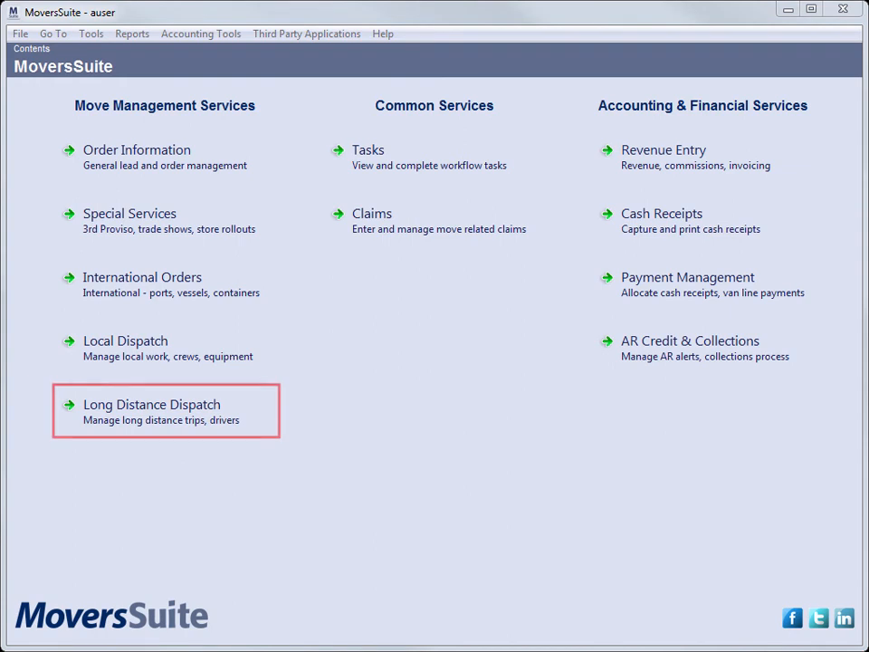
# Open Long Distance Dispatch and select the Grand Junction to Jemez Springs order X9990-45-1
pyautogui.click(287, 421)
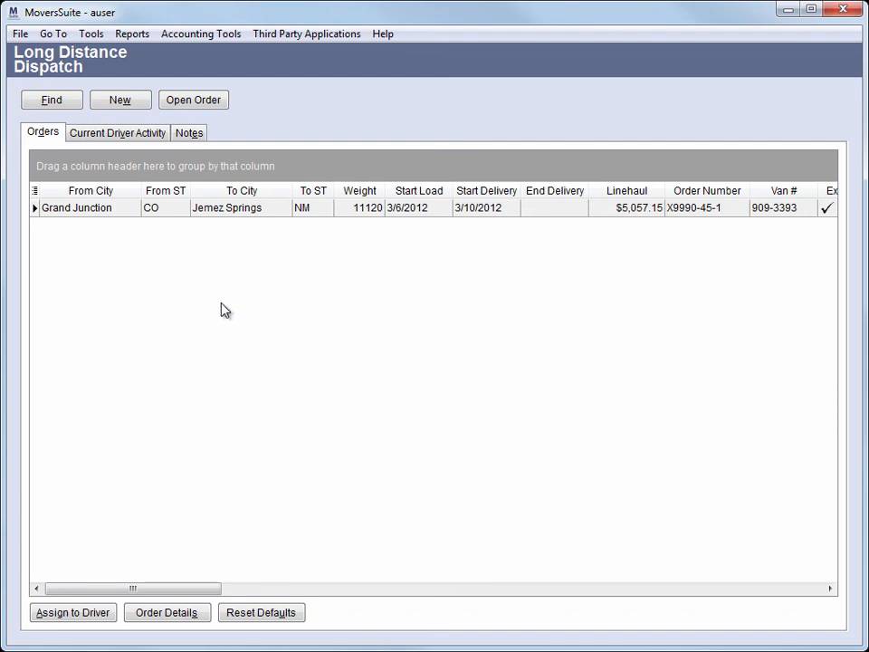
pyautogui.click(127, 212)
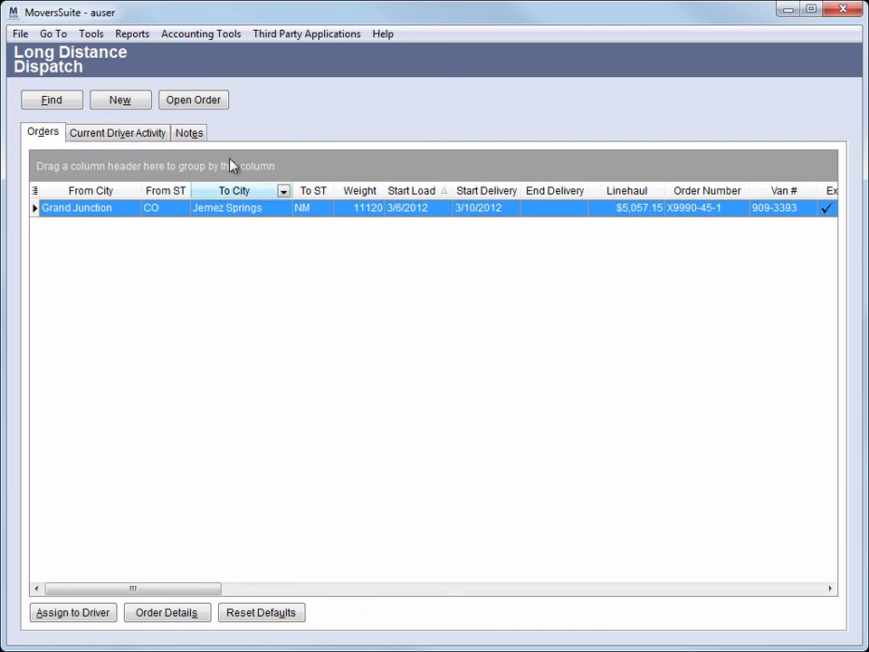
# Show the current driver activity and group its orders by Trip #
pyautogui.click(121, 134)
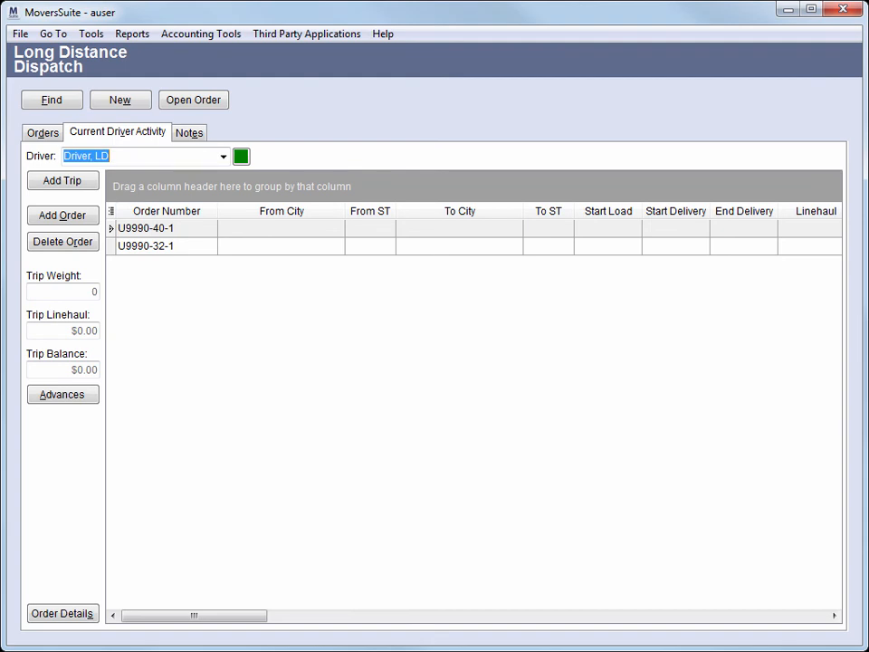
pyautogui.moveTo(193, 615); pyautogui.dragTo(263, 616)
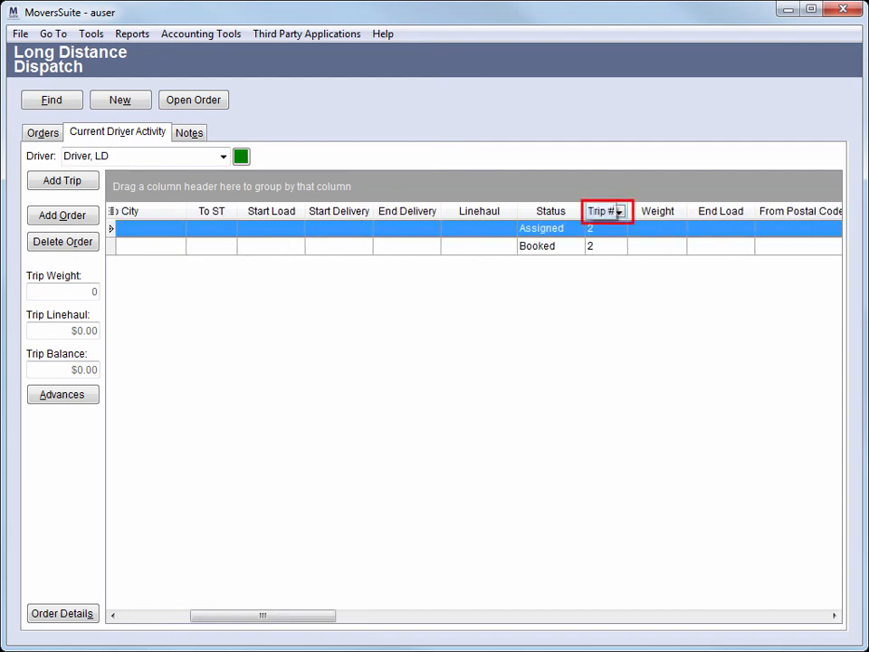
pyautogui.moveTo(606, 211); pyautogui.dragTo(482, 183)
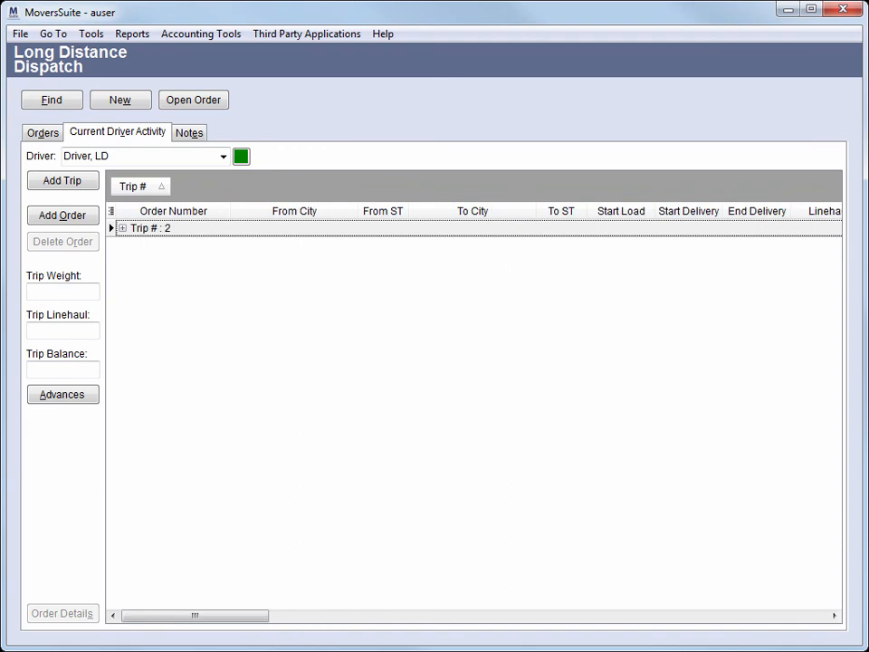
# Expand and collapse Trip # 2 to review its orders
pyautogui.click(150, 228)
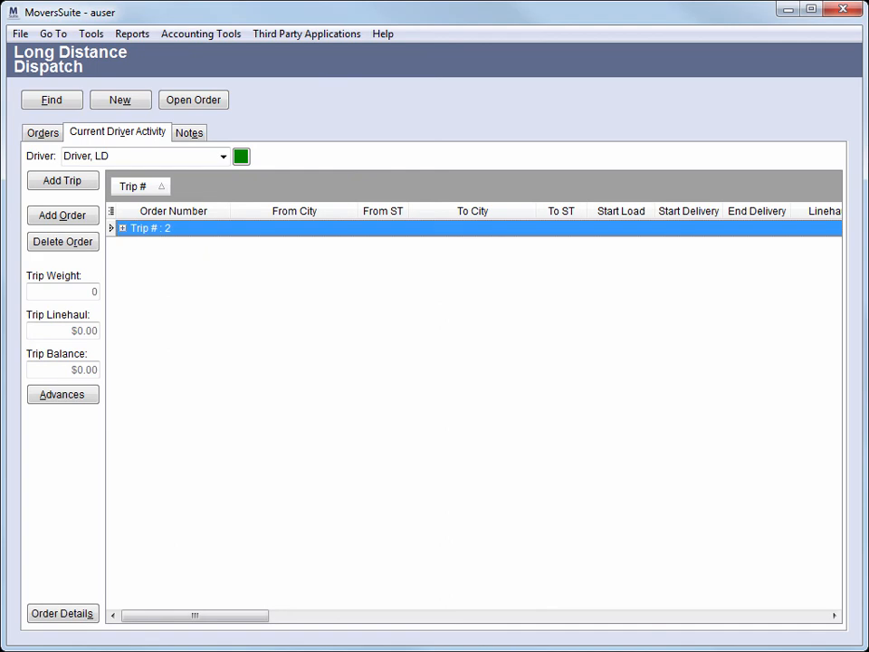
pyautogui.click(122, 228)
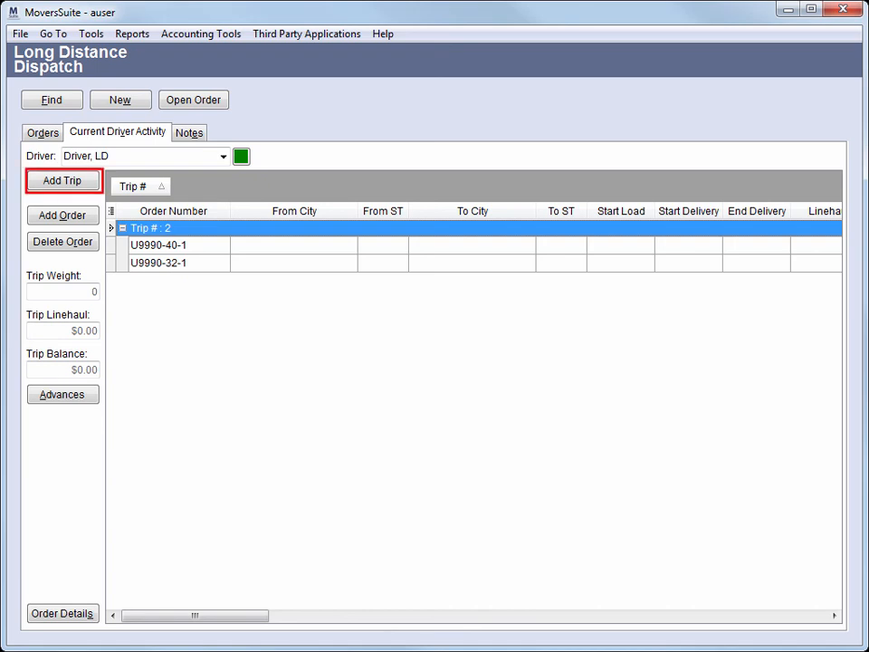
pyautogui.click(122, 228)
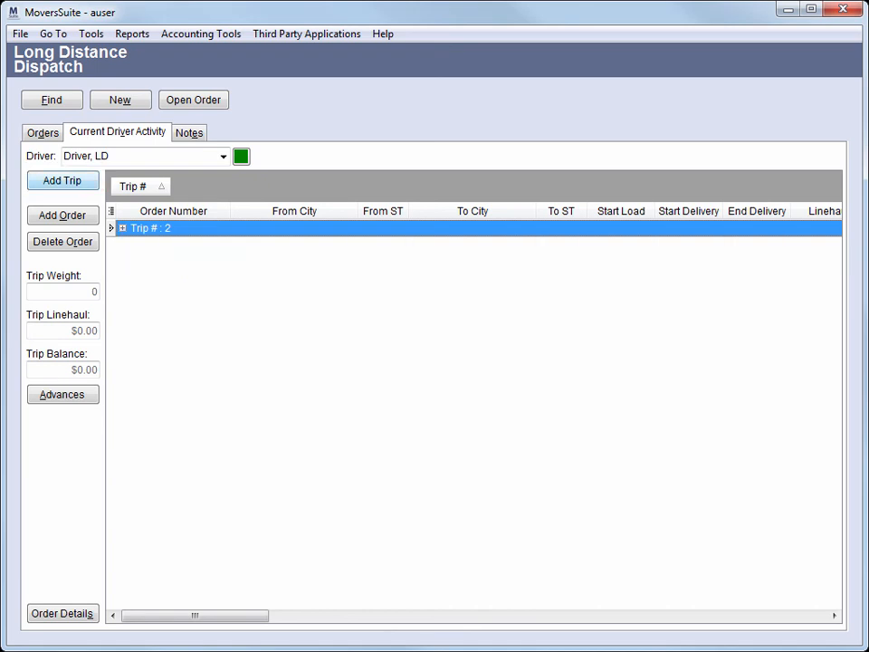
# Add a new trip for order X9990-45-1 and expand it to view its order
pyautogui.click(62, 180)
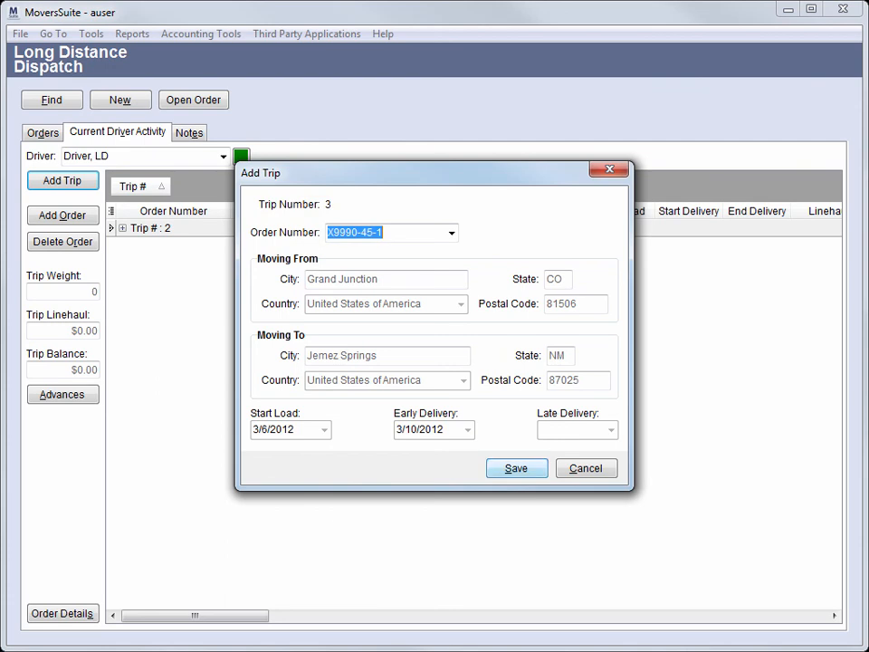
pyautogui.click(517, 468)
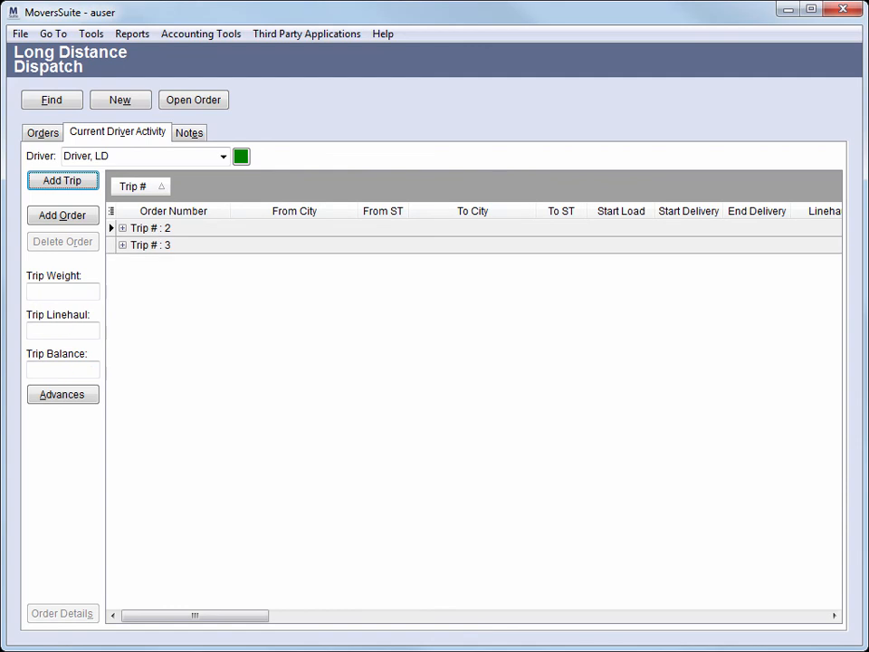
pyautogui.click(152, 245)
pyautogui.click(122, 245)
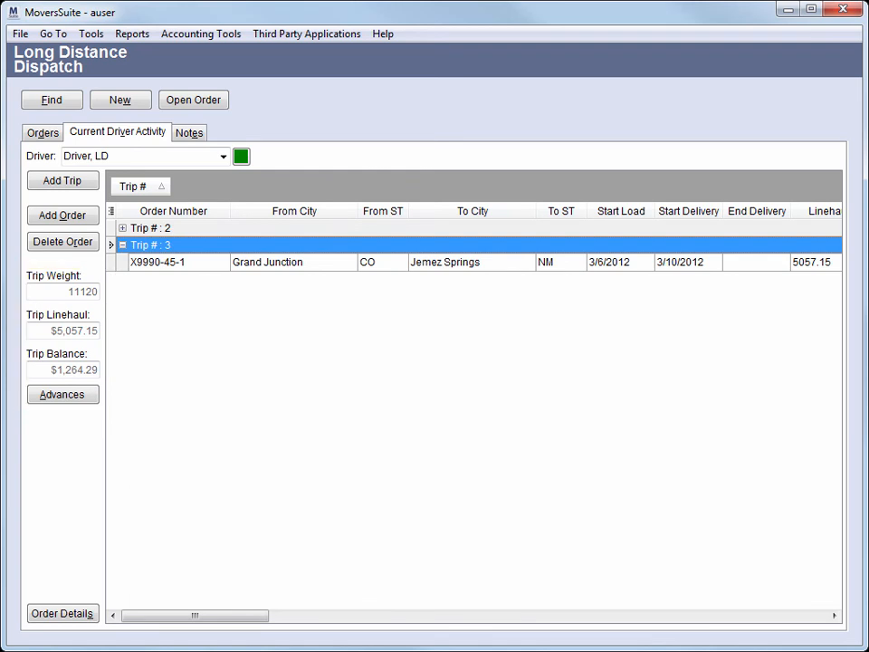
pyautogui.rightClick(205, 244)
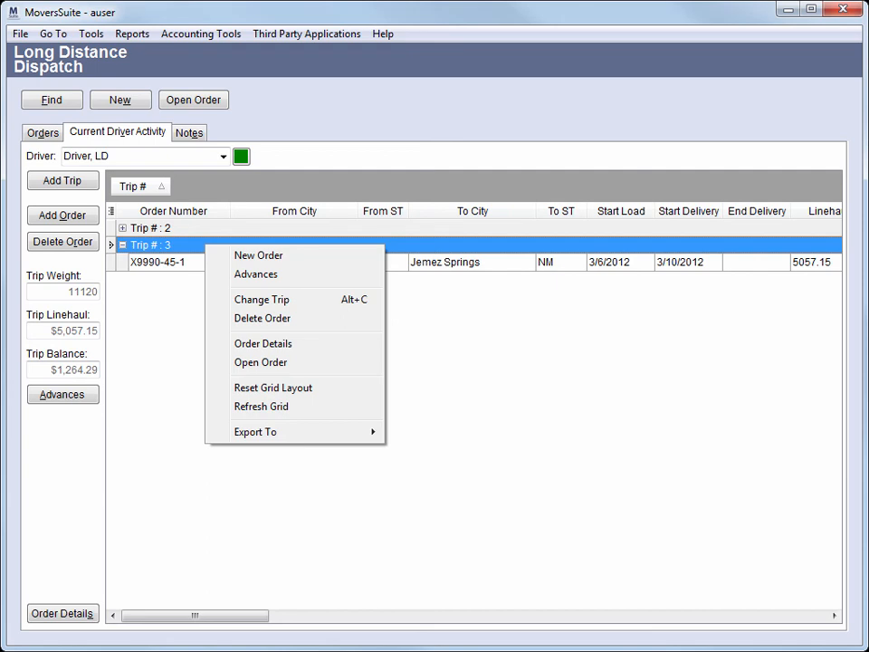
pyautogui.press('Escape')
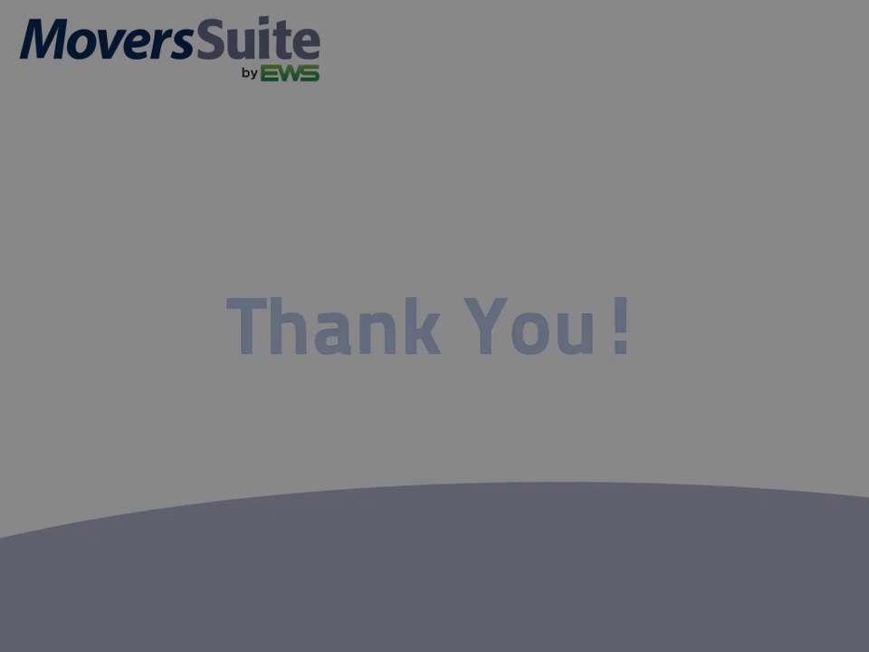